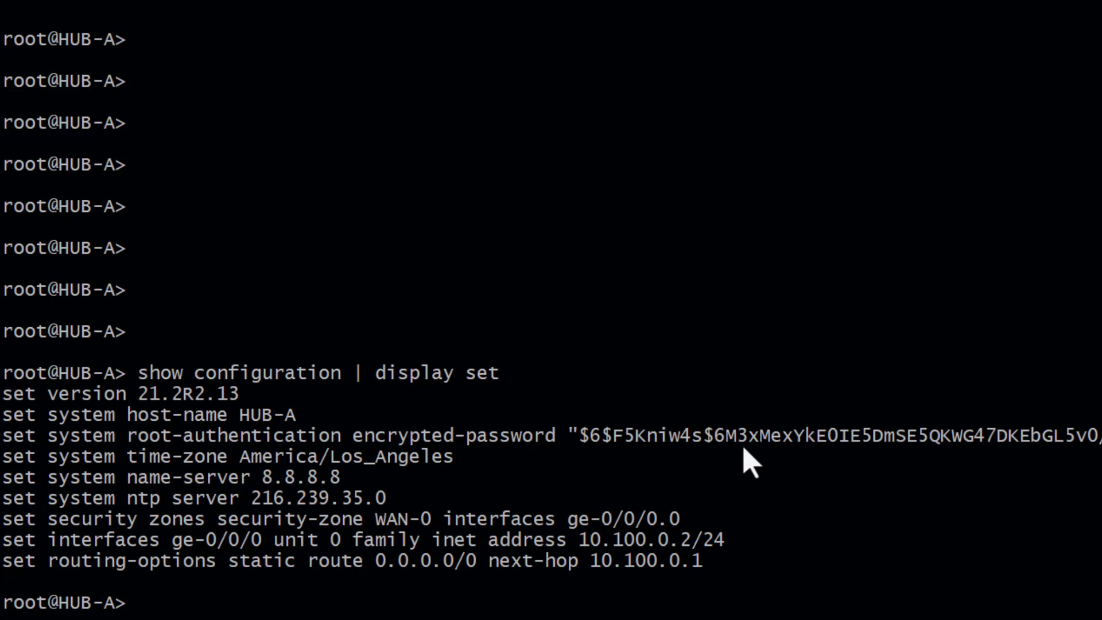
# - Test internet reachability from HUB-A by pinging 8.8.8.8, and stop the ping after a few replies
pyautogui.write('ping 8.8.8.8')
pyautogui.press('Return')
pyautogui.hotkey('ctrl', 'c')
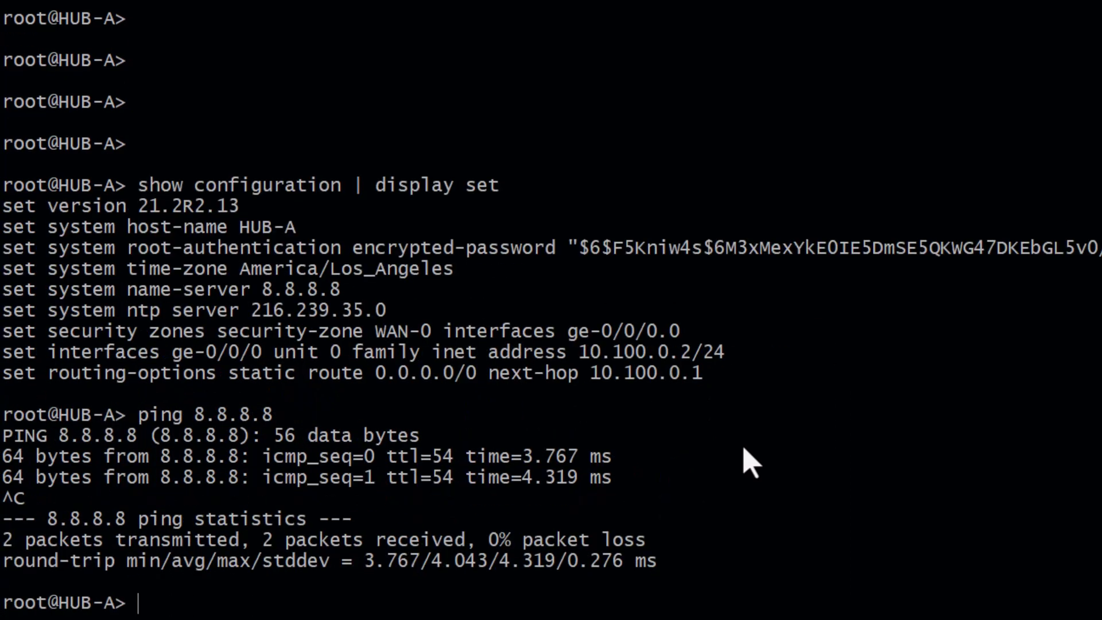
# - Test DNS resolution from HUB-A with ping google.com inet, and stop the ping after a few replies
pyautogui.press('Up')
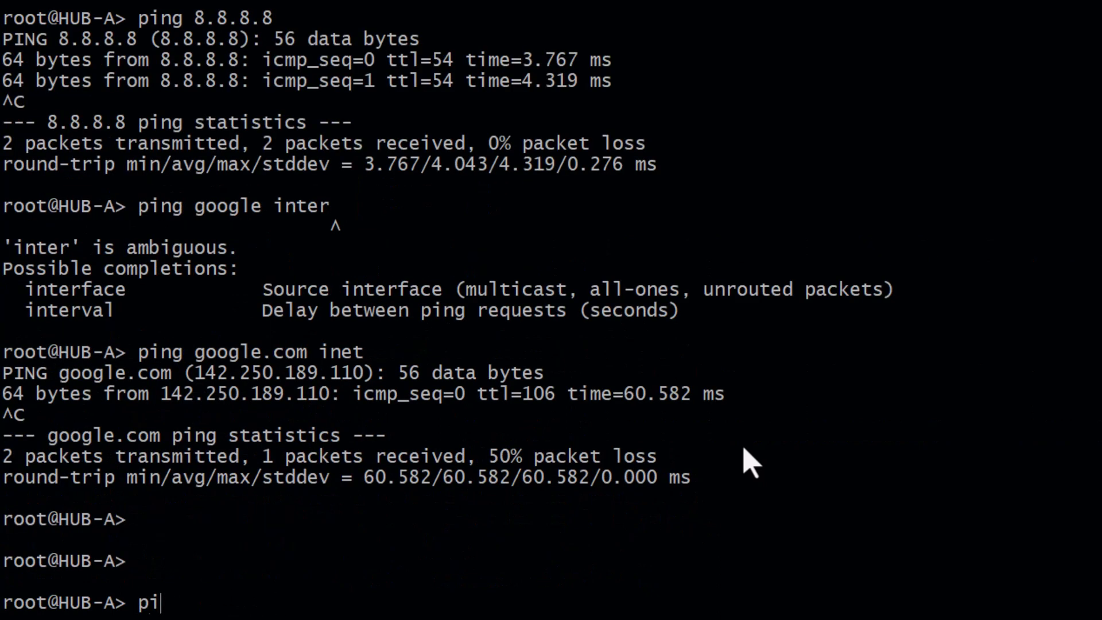
pyautogui.press('BackSpace')
pyautogui.press('BackSpace')
pyautogui.write('ping ')
pyautogui.write('google')
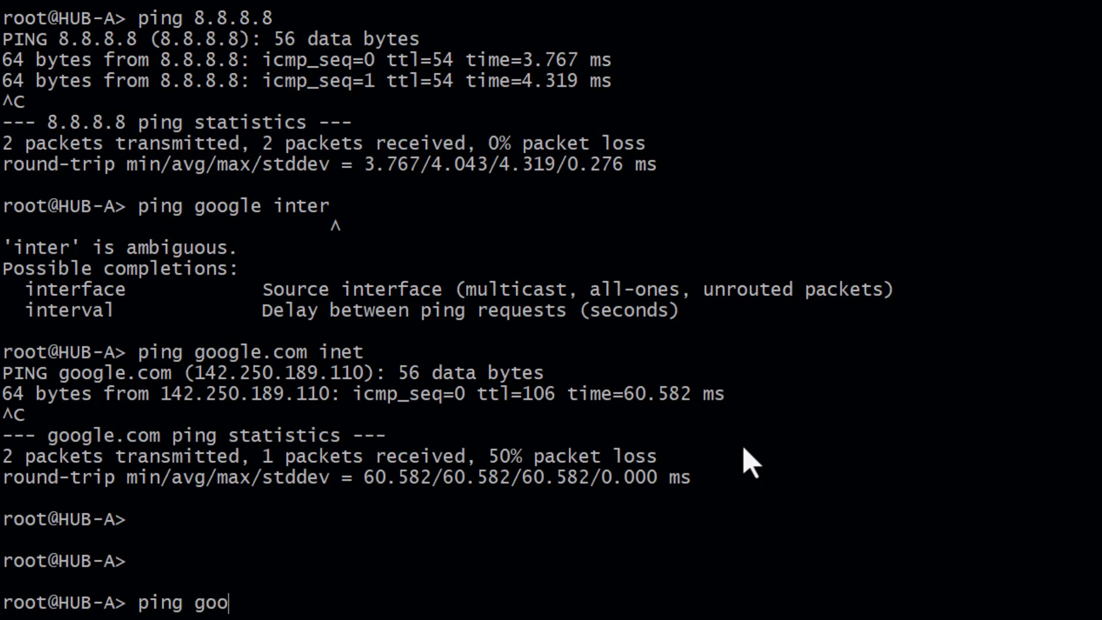
pyautogui.write('.com oi')
pyautogui.press('BackSpace')
pyautogui.press('BackSpace')
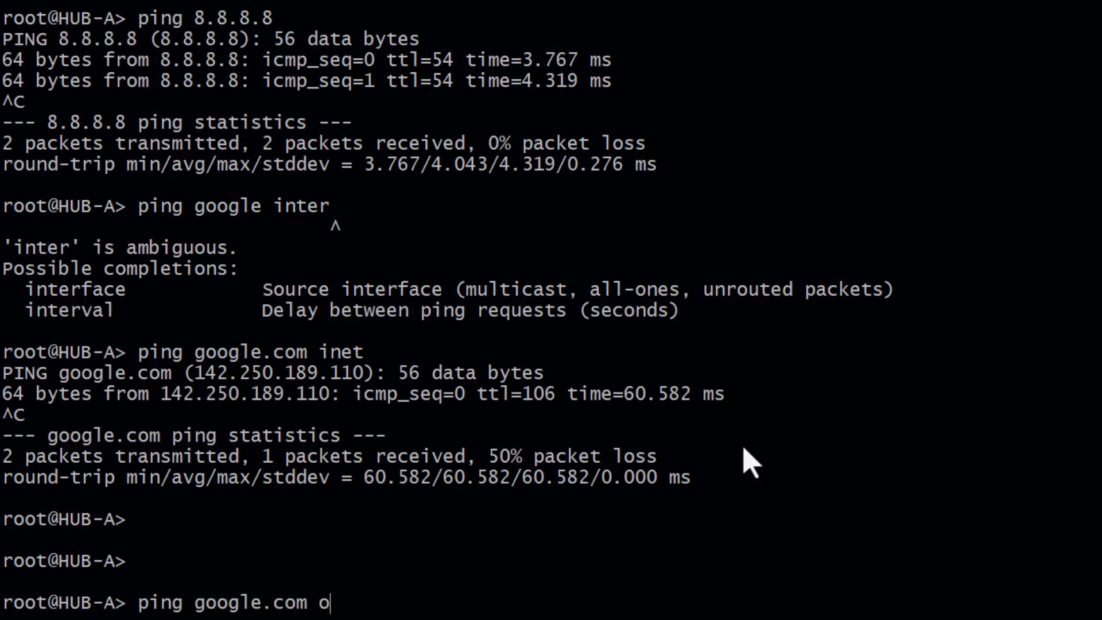
pyautogui.write('inet')
pyautogui.press('Return')
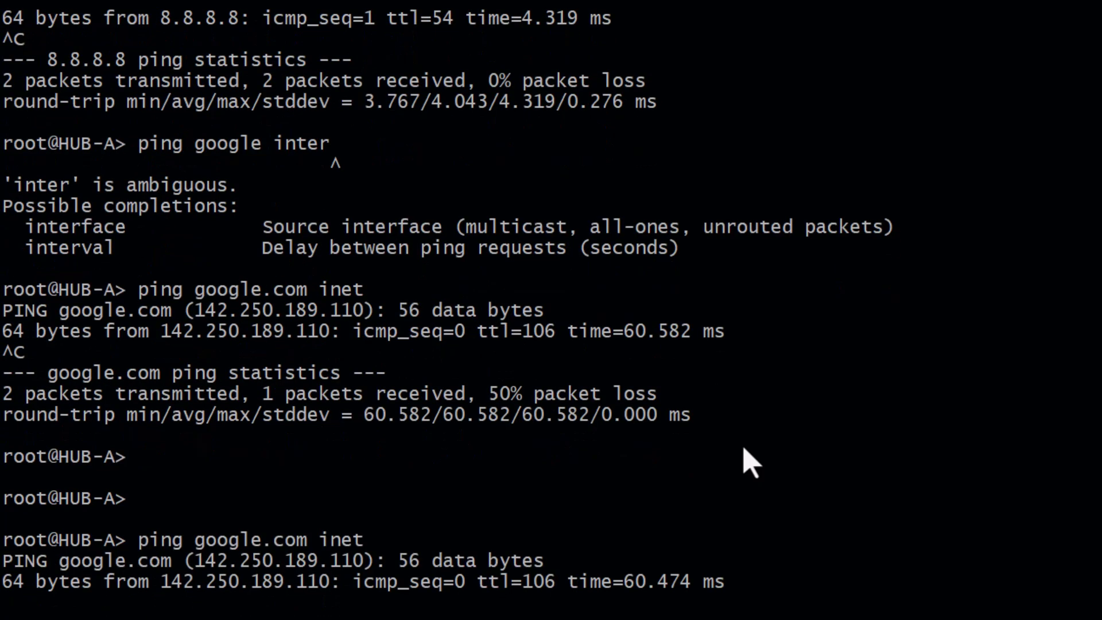
pyautogui.hotkey('ctrl', 'c')
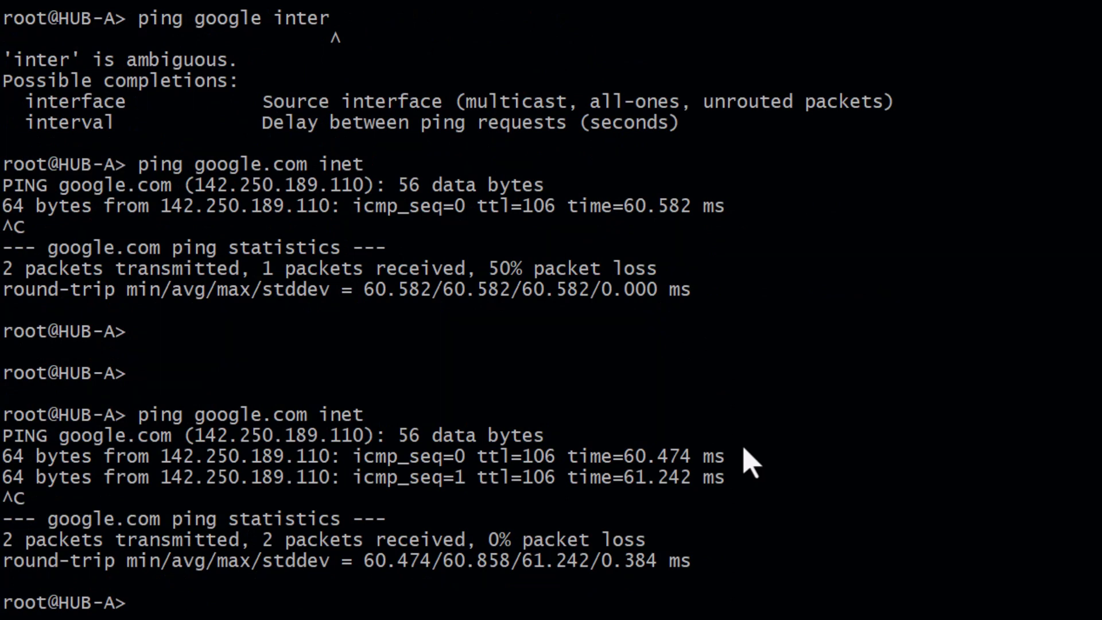
# - Move the old output out of view, list the HUB-A interfaces with show interfaces terse, and leave the paged listing
pyautogui.press('Return')
pyautogui.press('Return')
pyautogui.press('Return')
pyautogui.press('Return')
pyautogui.press('Return')
pyautogui.press('Return')
pyautogui.press('Return')
pyautogui.press('Return')
pyautogui.press('Return')
pyautogui.press('Return')
pyautogui.press('Return')
pyautogui.press('Return')
pyautogui.press('Return')
pyautogui.press('Return')
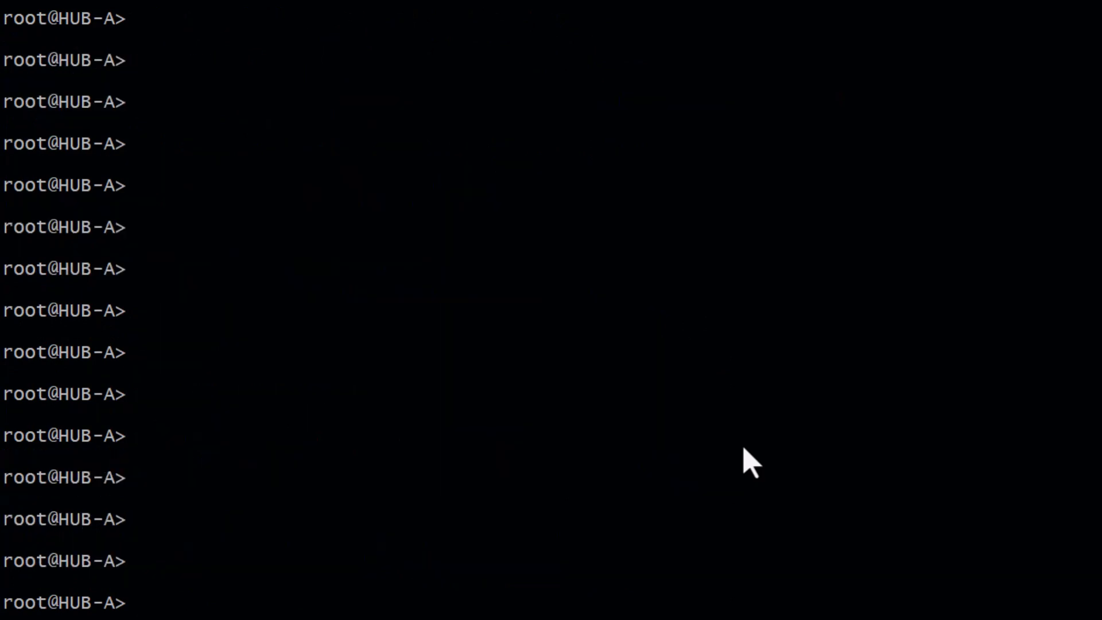
pyautogui.write('show oint')
pyautogui.press('BackSpace')
pyautogui.press('BackSpace')
pyautogui.press('BackSpace')
pyautogui.press('BackSpace')
pyautogui.press('BackSpace')
pyautogui.write('in')
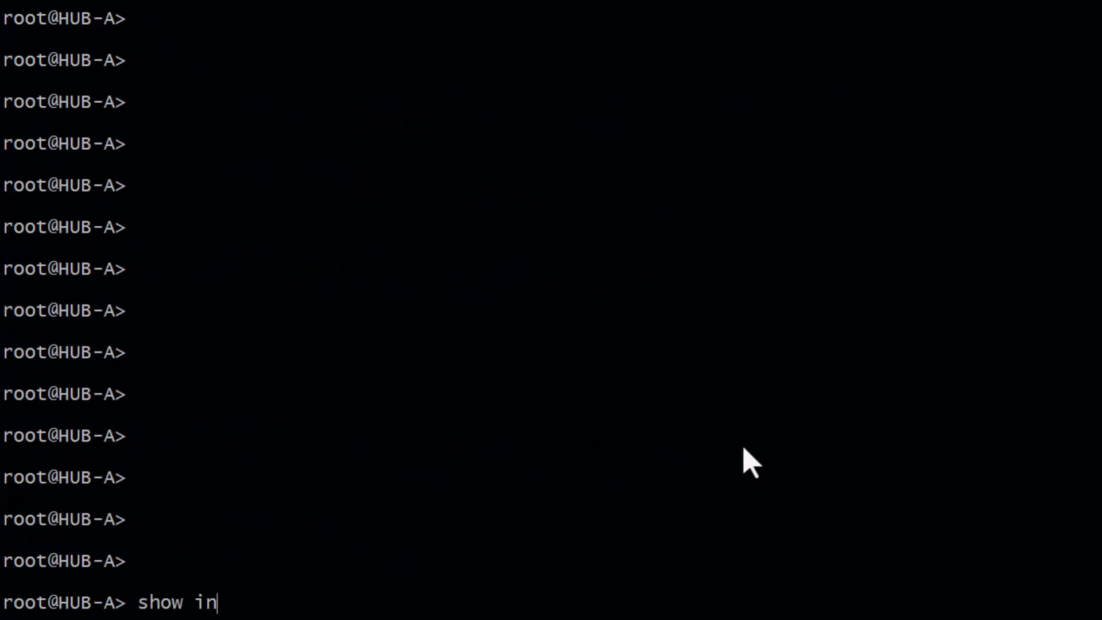
pyautogui.write('terfaces terse')
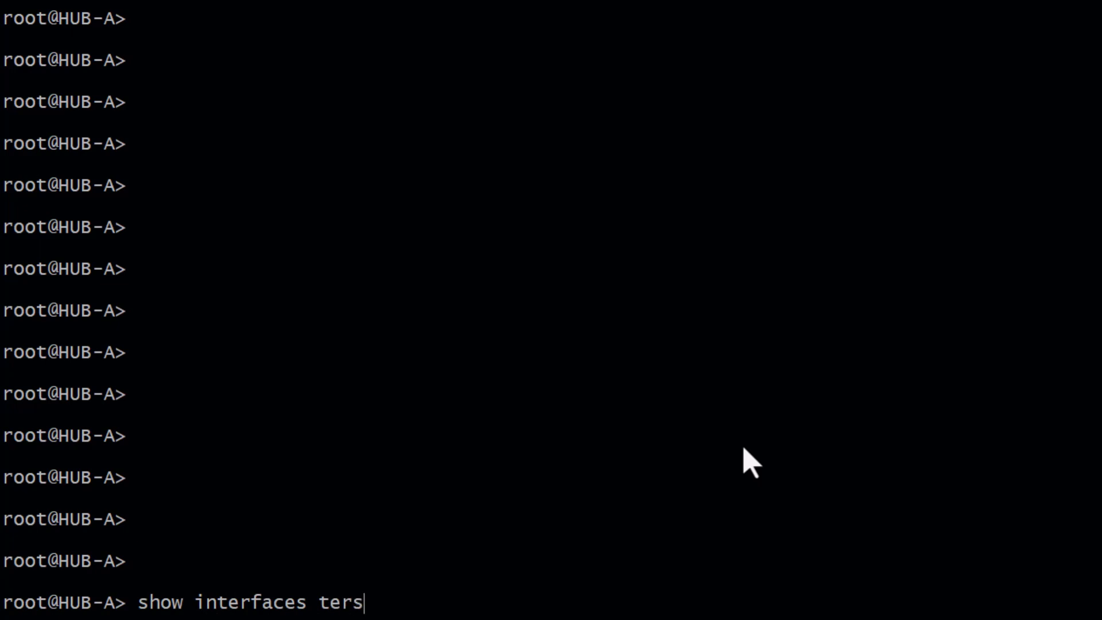
pyautogui.press('Return')
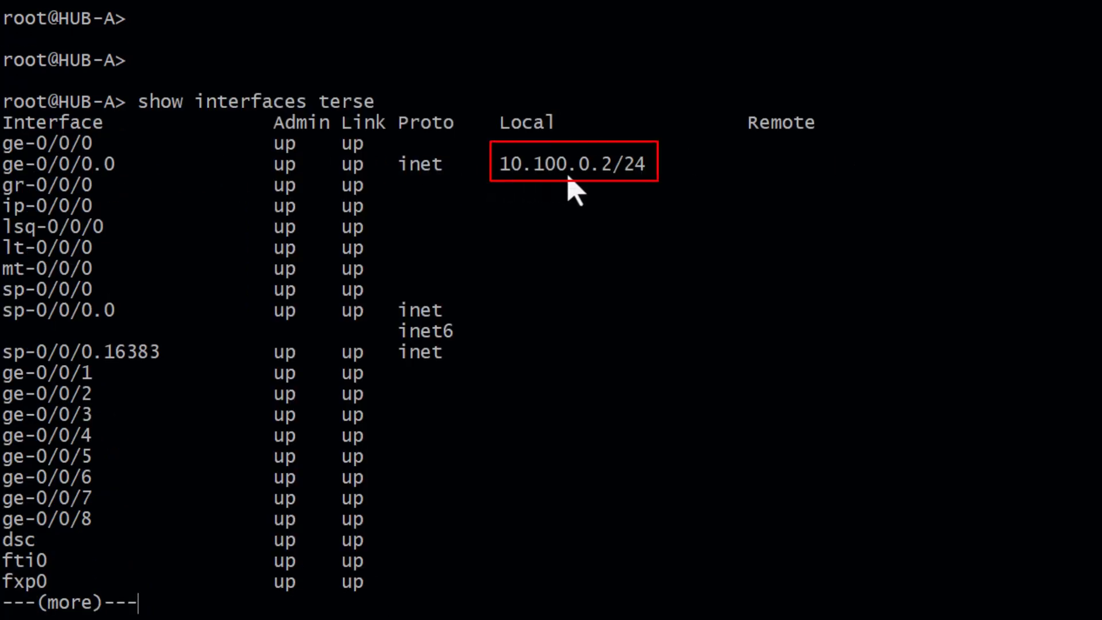
pyautogui.write('q')
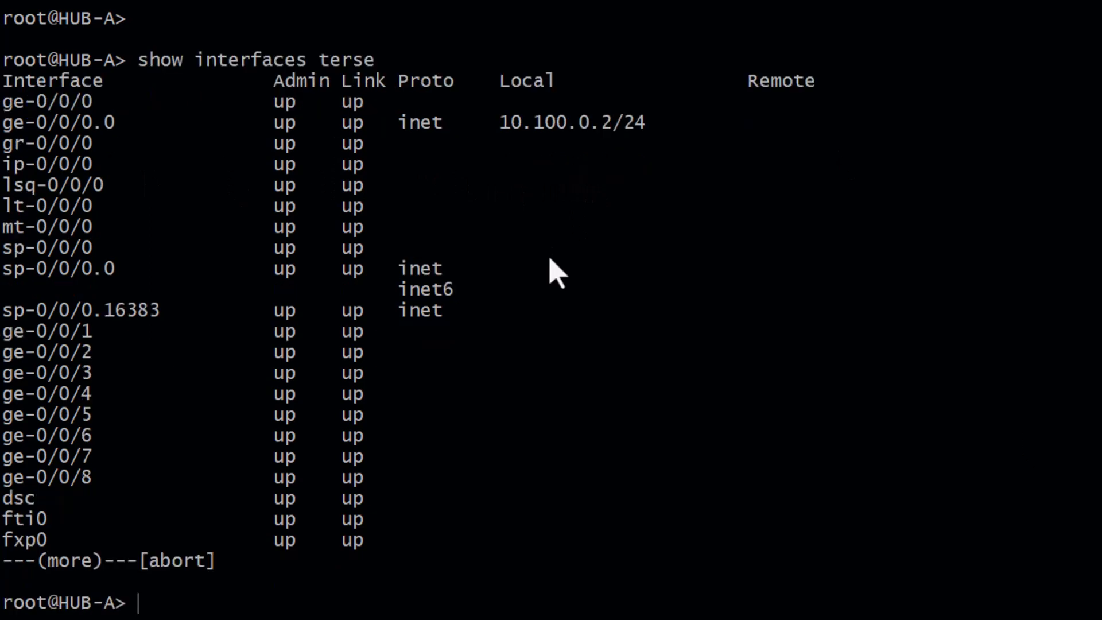
# - Display the HUB-A routing table with show route and its installed licenses with show system license
pyautogui.write('show route')
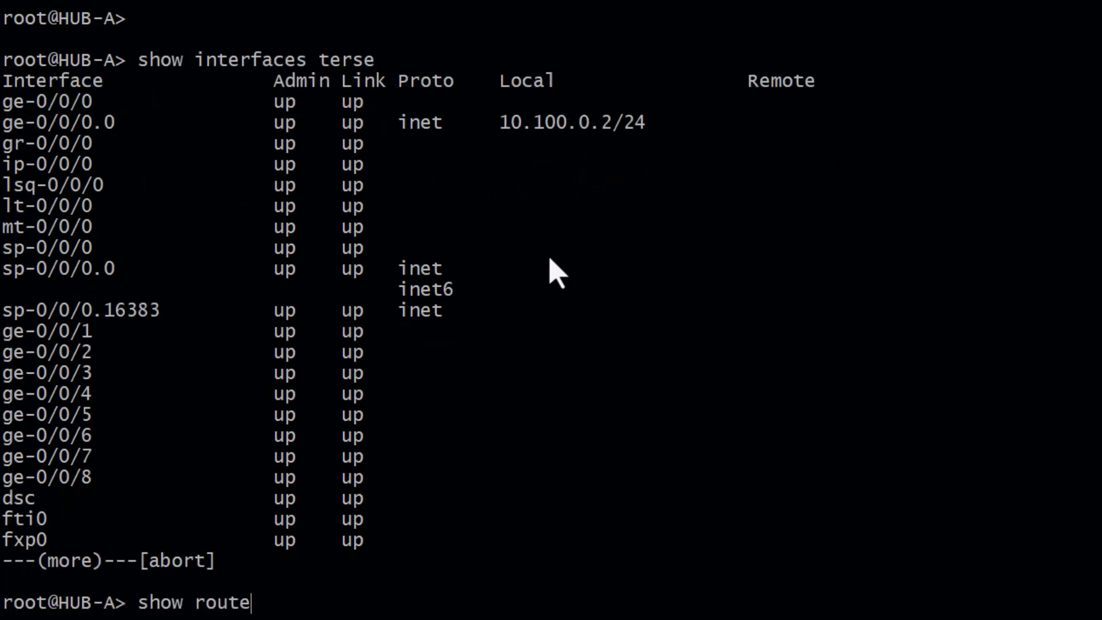
pyautogui.press('Return')
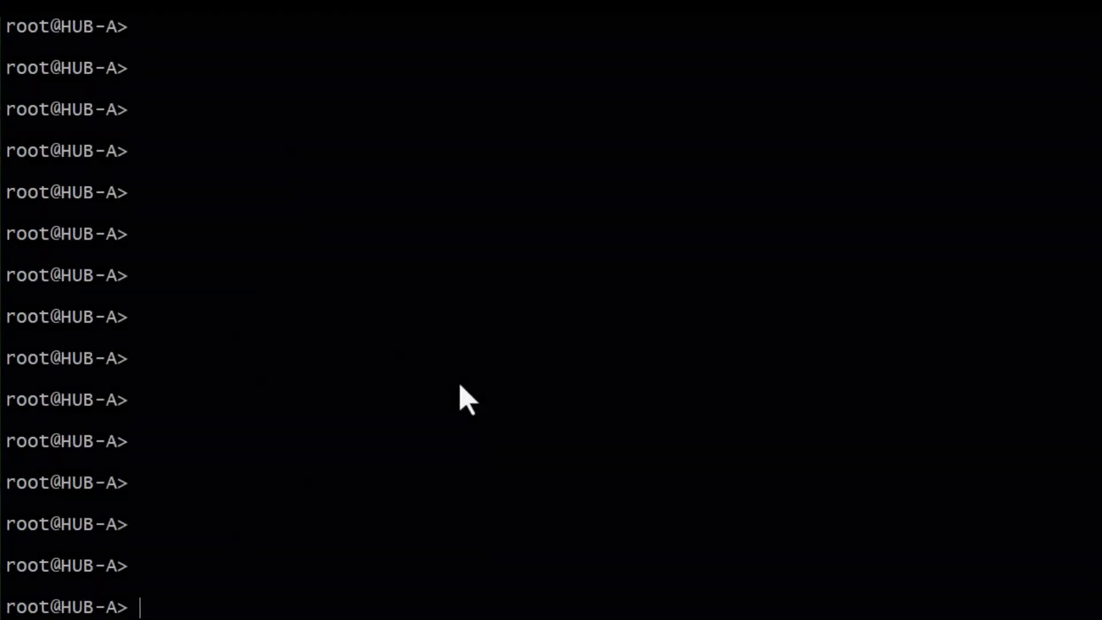
pyautogui.write('show system license')
pyautogui.press('Return')
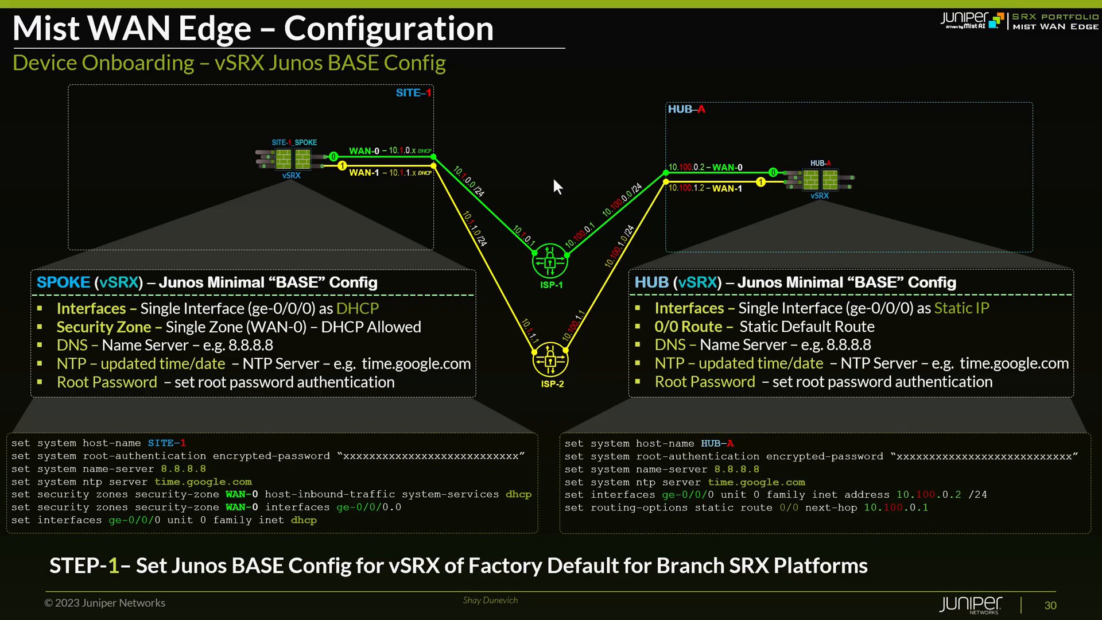
pyautogui.press('Right')
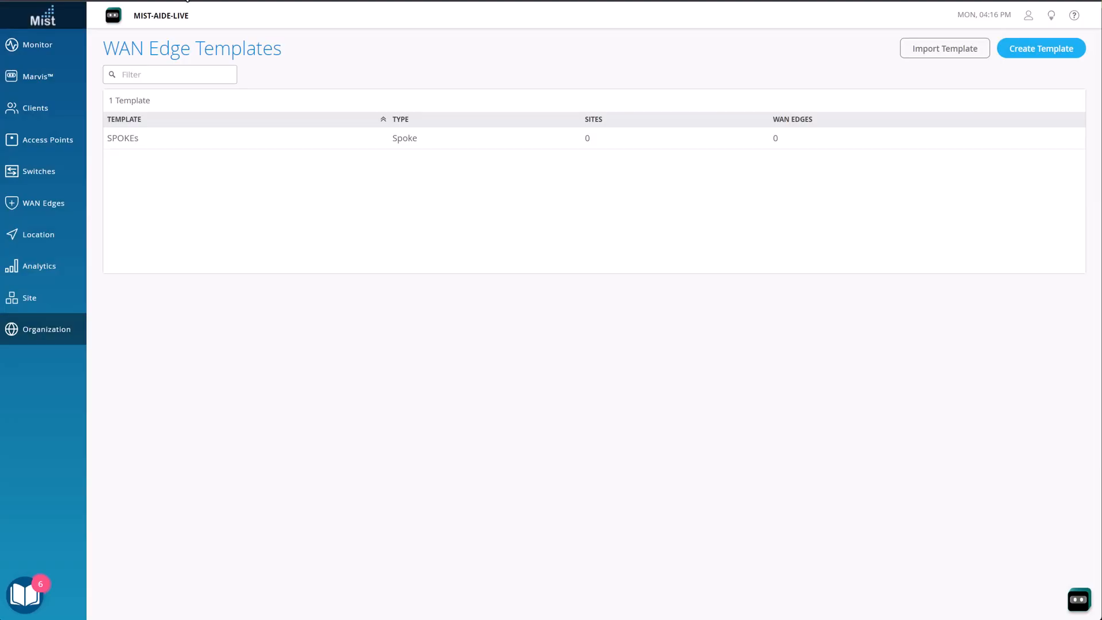
# - Open the organization's WAN Edges inventory in Mist and copy the SRX adoption commands to the clipboard
pyautogui.moveTo(49, 331)
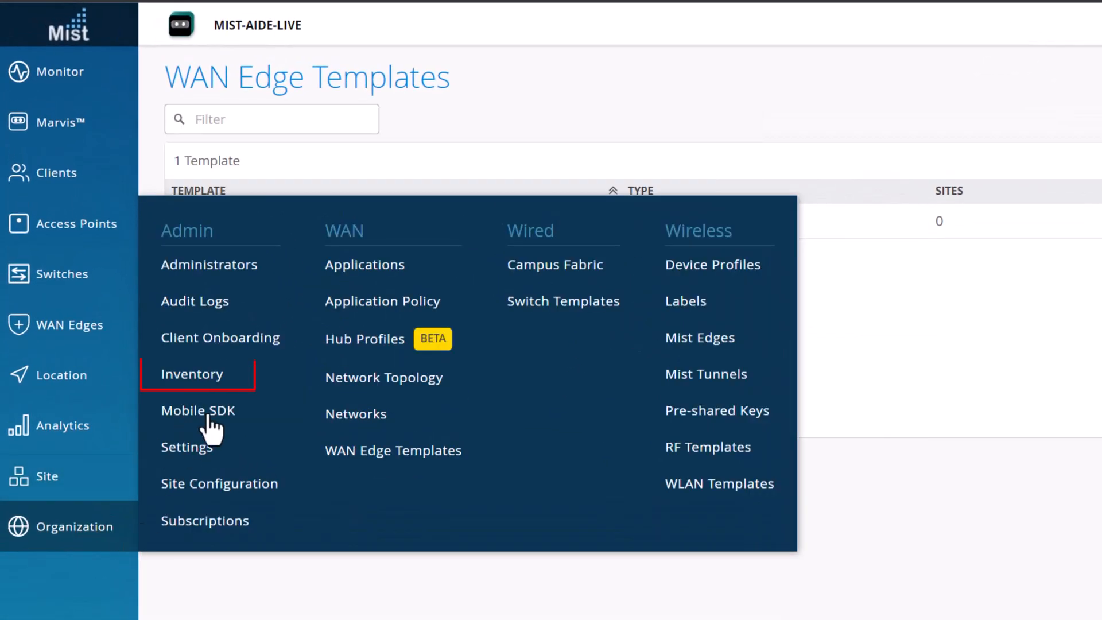
pyautogui.click(198, 378)
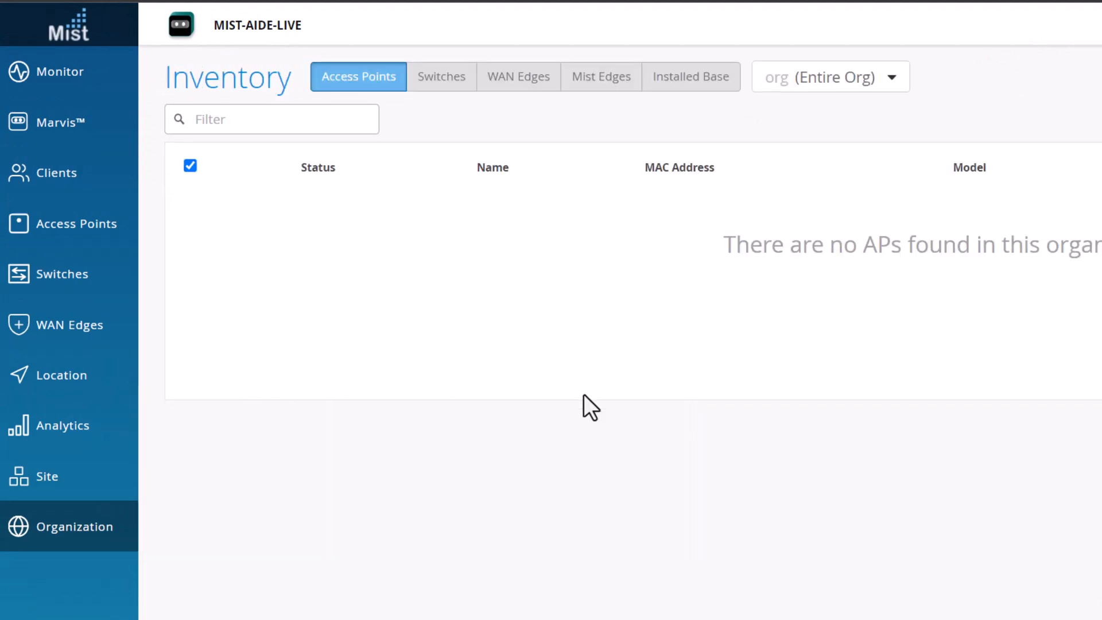
pyautogui.click(518, 79)
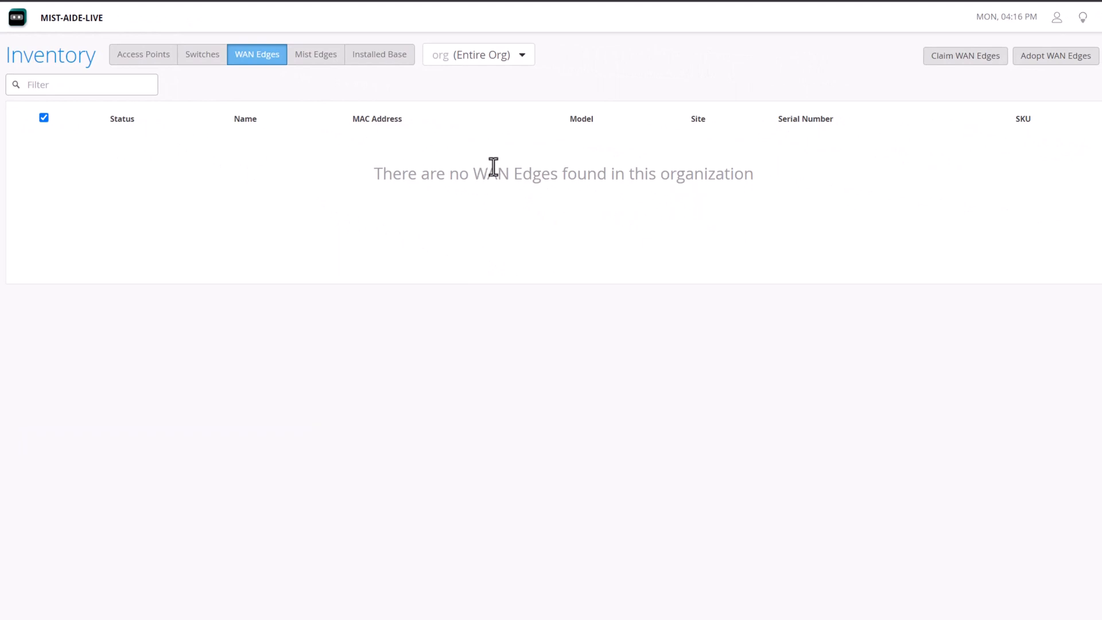
pyautogui.click(497, 60)
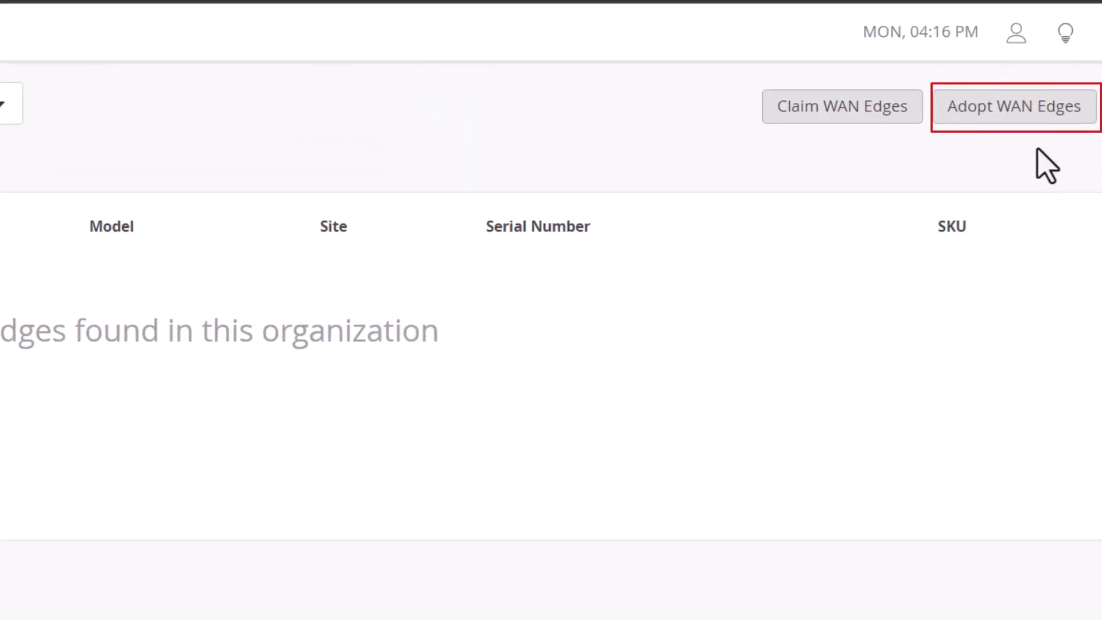
pyautogui.click(996, 117)
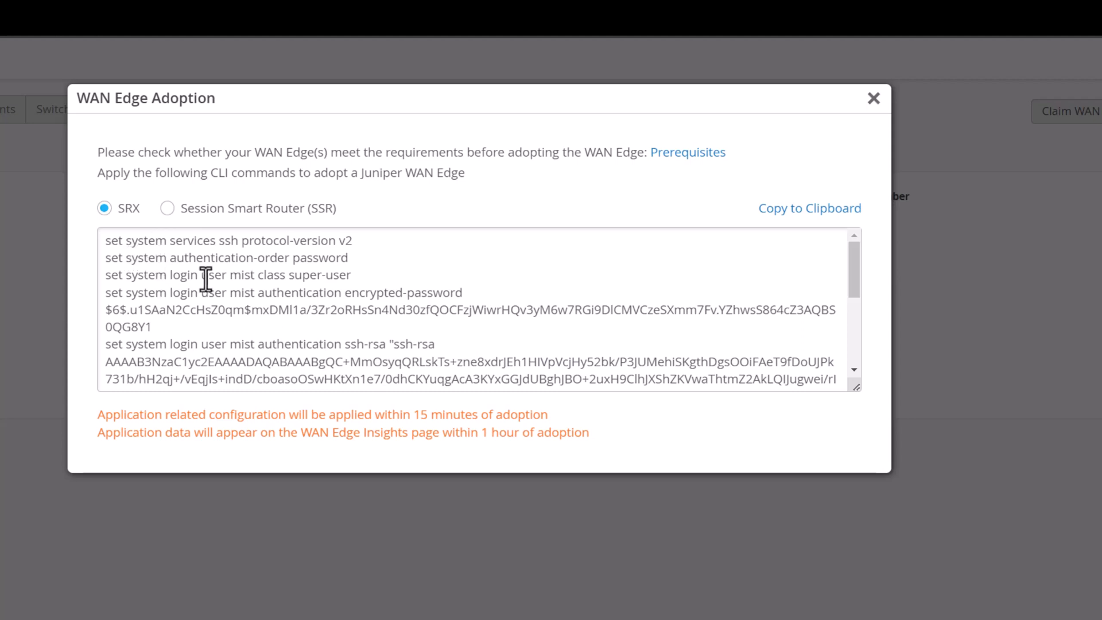
pyautogui.click(827, 217)
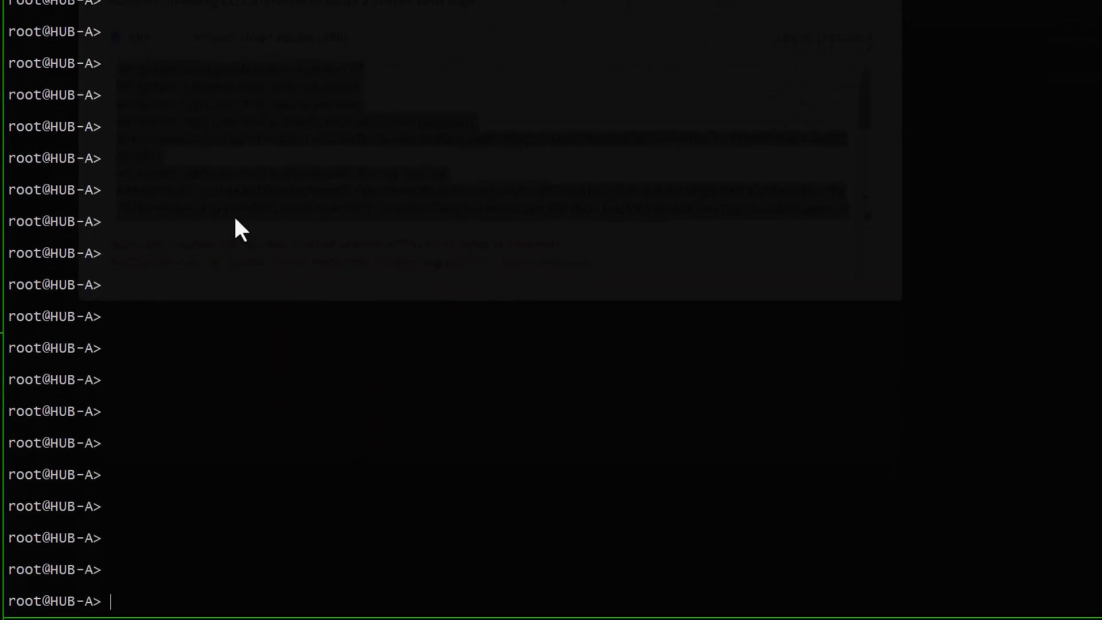
# - In the HUB-A terminal's configuration mode, paste the copied adoption commands with their encrypted password, SSH key and outbound-ssh secret, and run commit and-quit
pyautogui.write('configure')
pyautogui.press('Return')
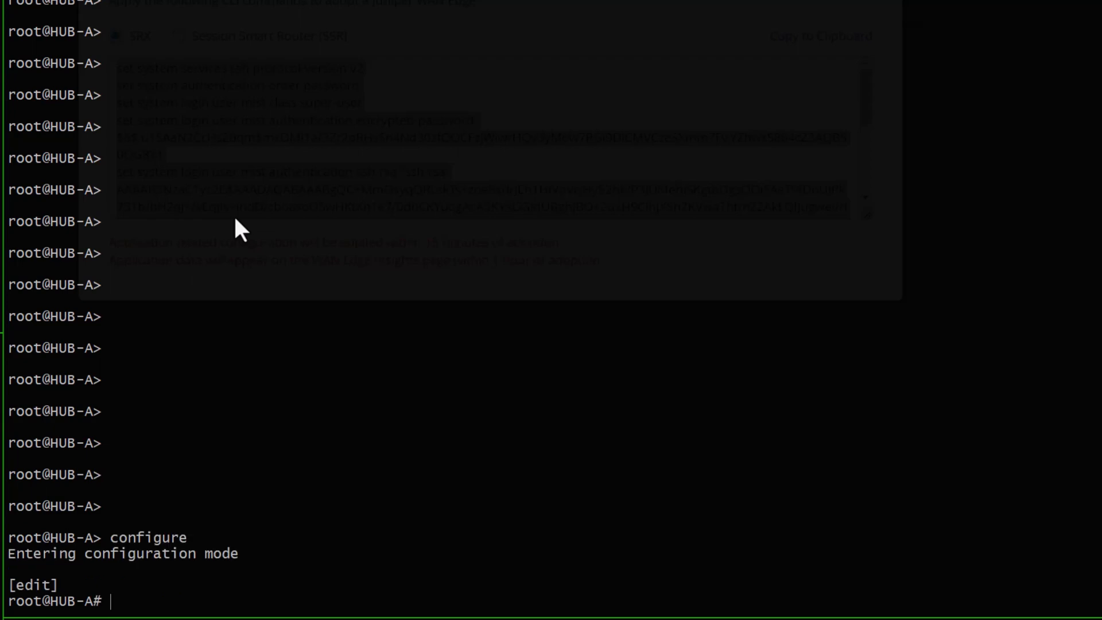
pyautogui.rightClick(233, 214)
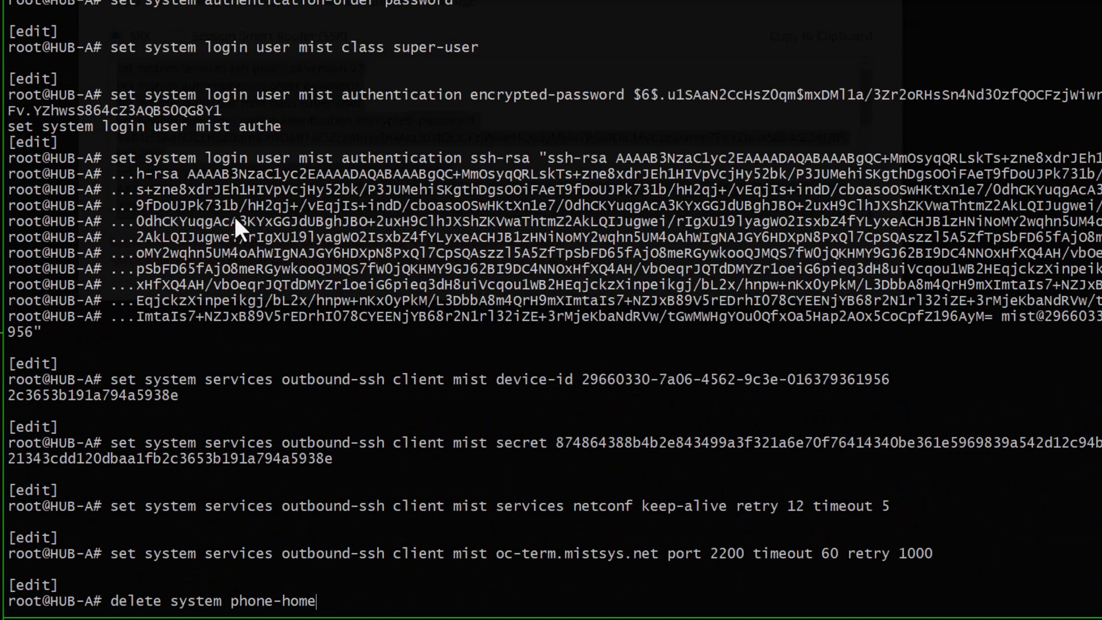
pyautogui.write('commit and-quit')
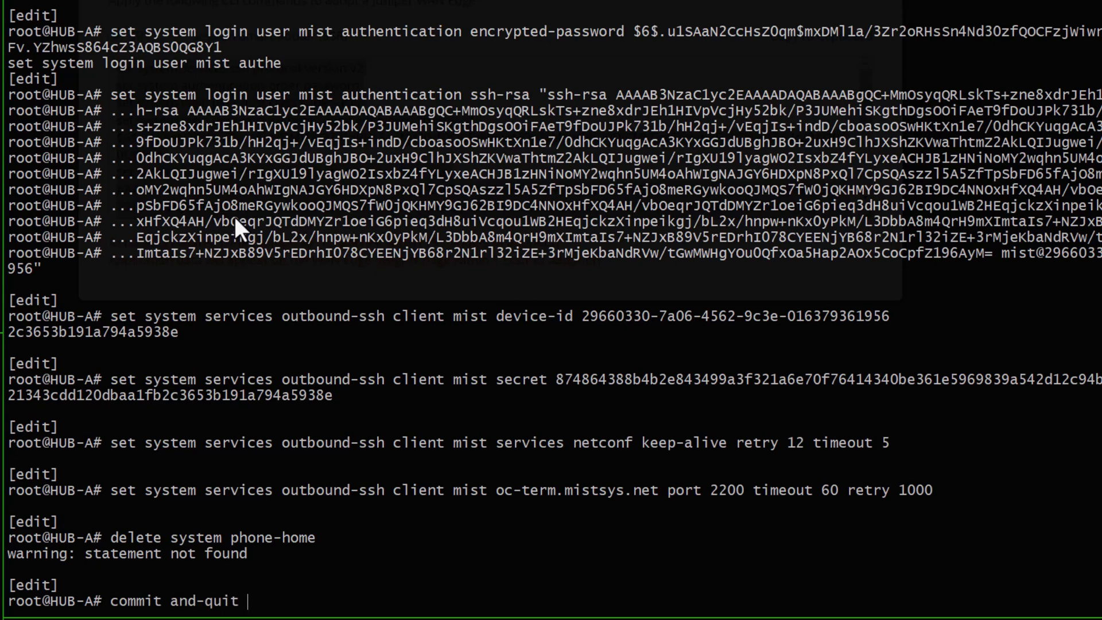
pyautogui.press('Return')
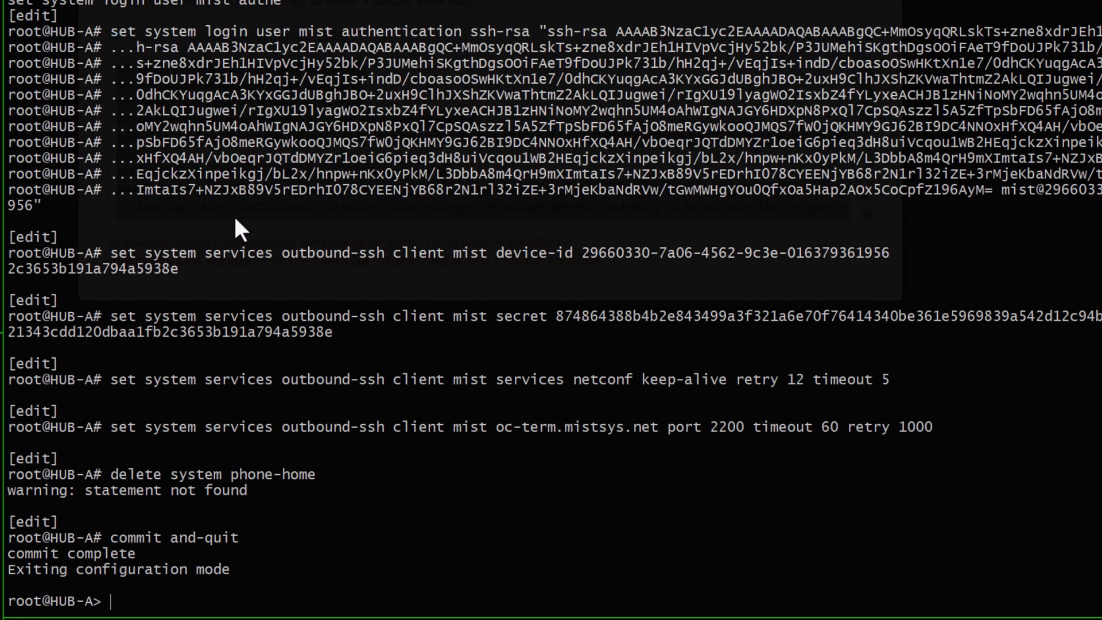
# - Check the HUB-A connection to the Mist cloud with show system connections | match 2200
pyautogui.write('show system')
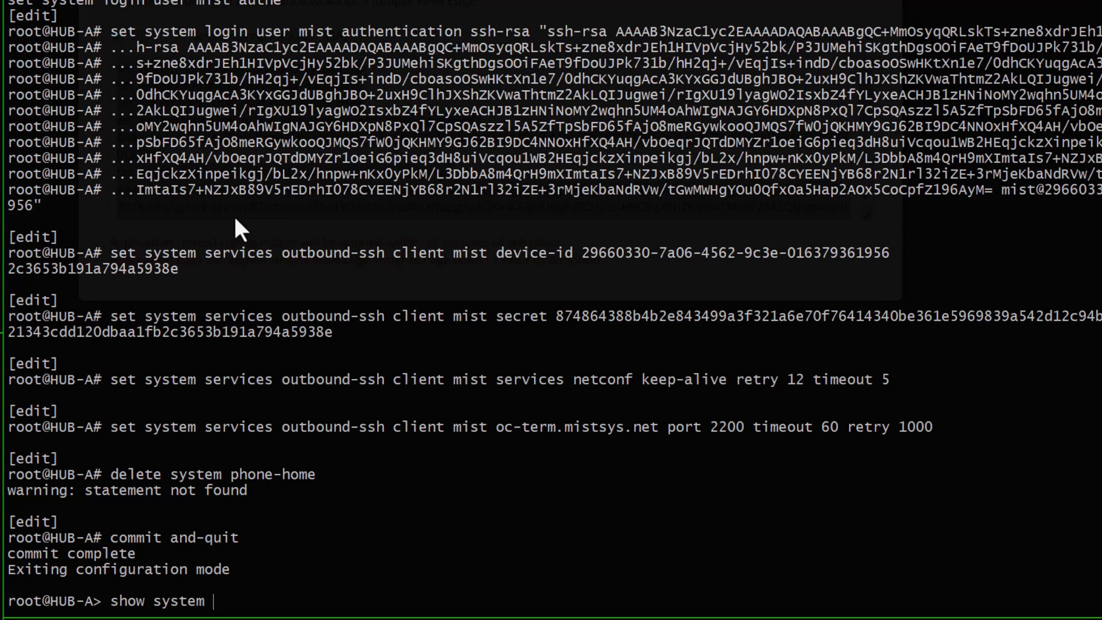
pyautogui.write('connections | match 220')
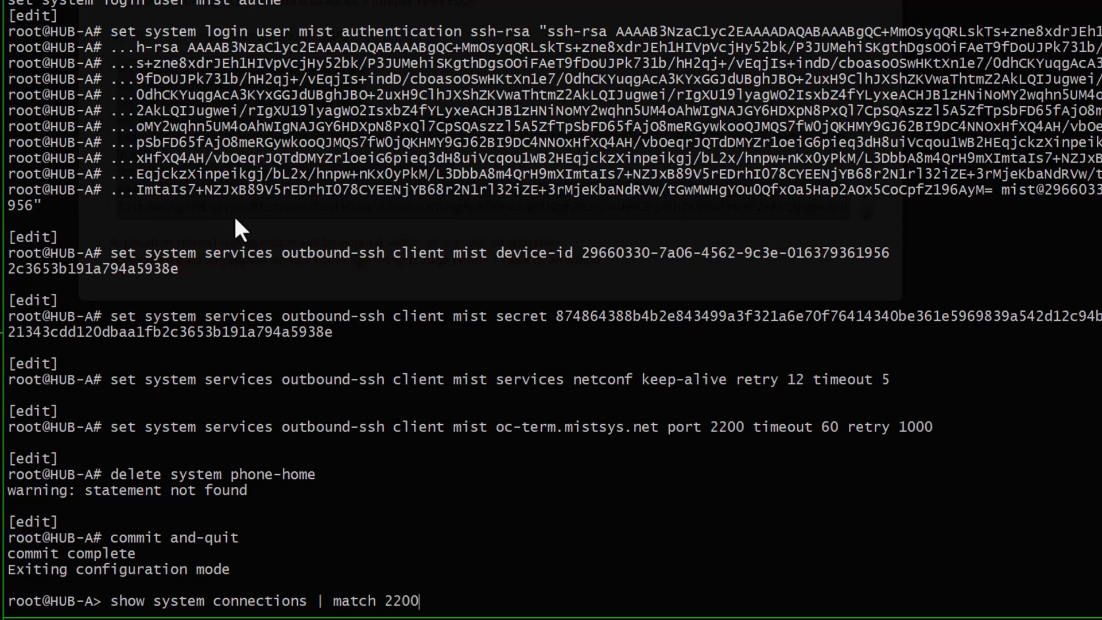
pyautogui.write('0')
pyautogui.press('Return')
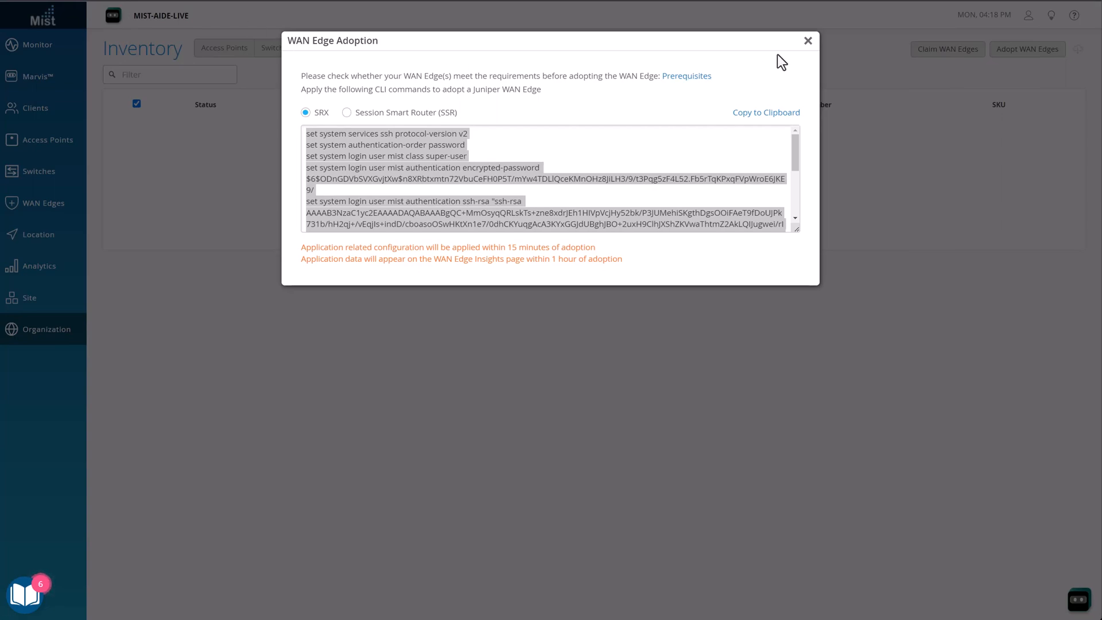
# - Back in Mist, close the WAN Edge Adoption dialog and reload the WAN Edges inventory
pyautogui.click(808, 42)
pyautogui.click(46, 1)
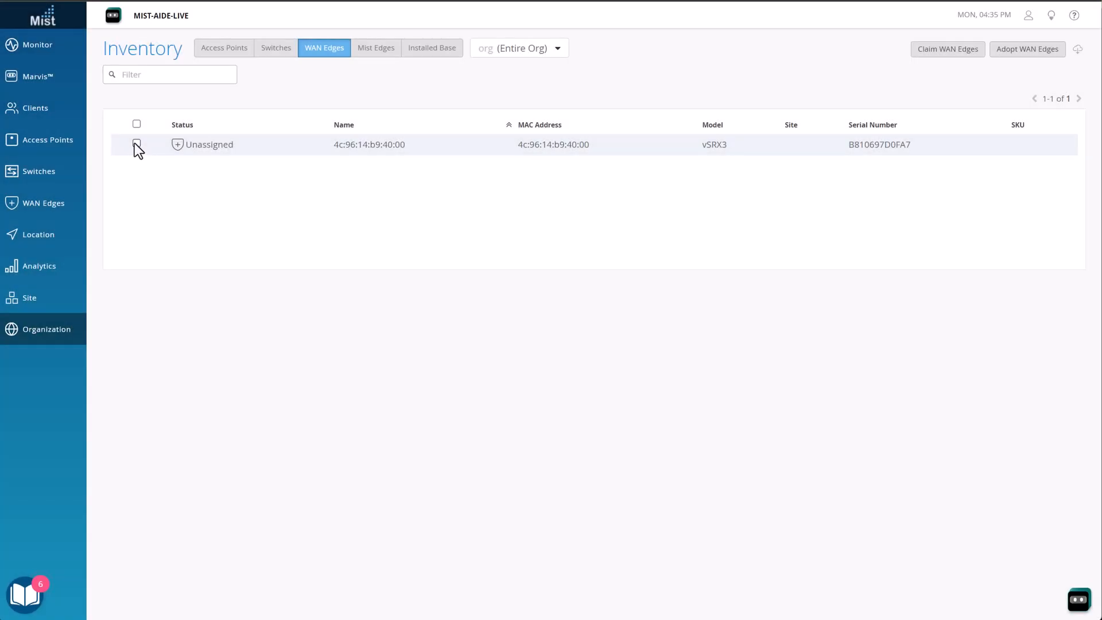
# - Assign the unassigned vSRX3 WAN Edge to site HUB-A, using the site setting for the APP Track license
pyautogui.click(136, 143)
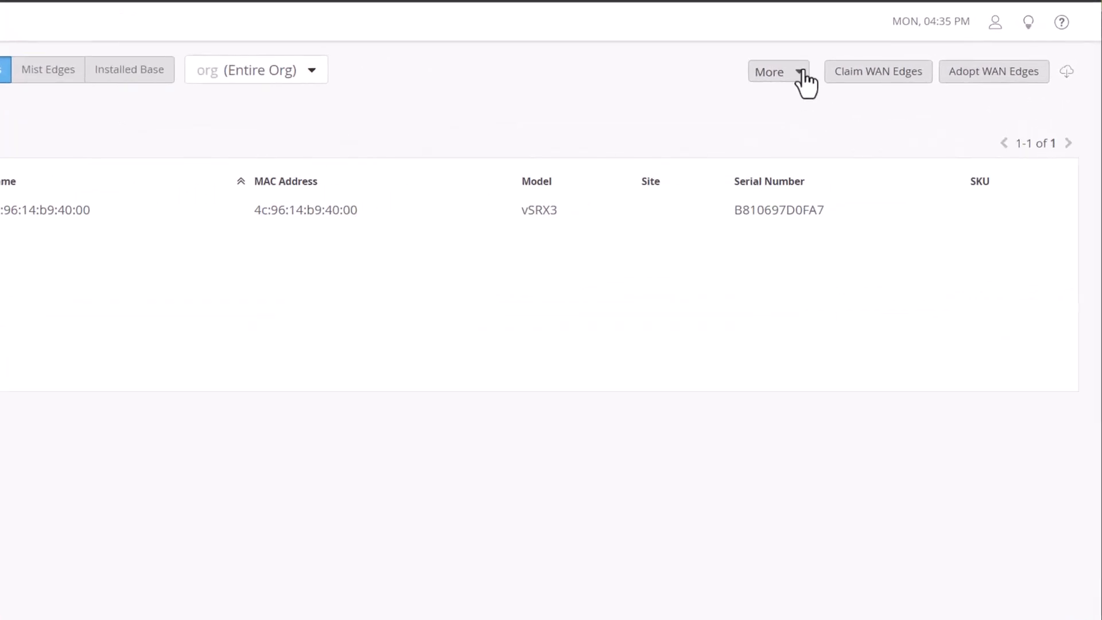
pyautogui.click(799, 73)
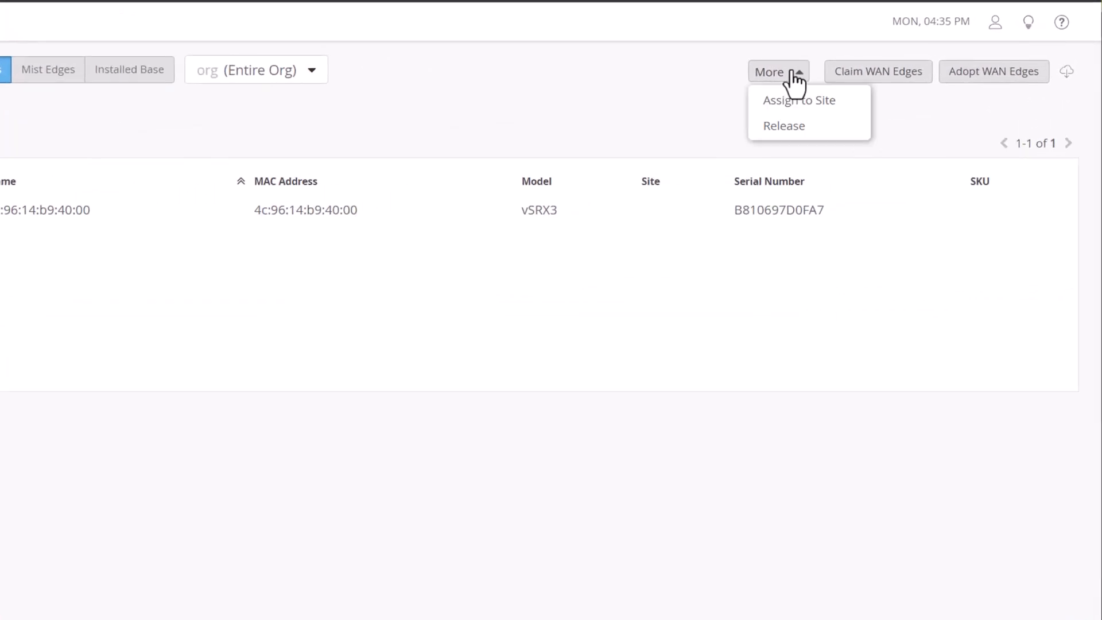
pyautogui.click(848, 109)
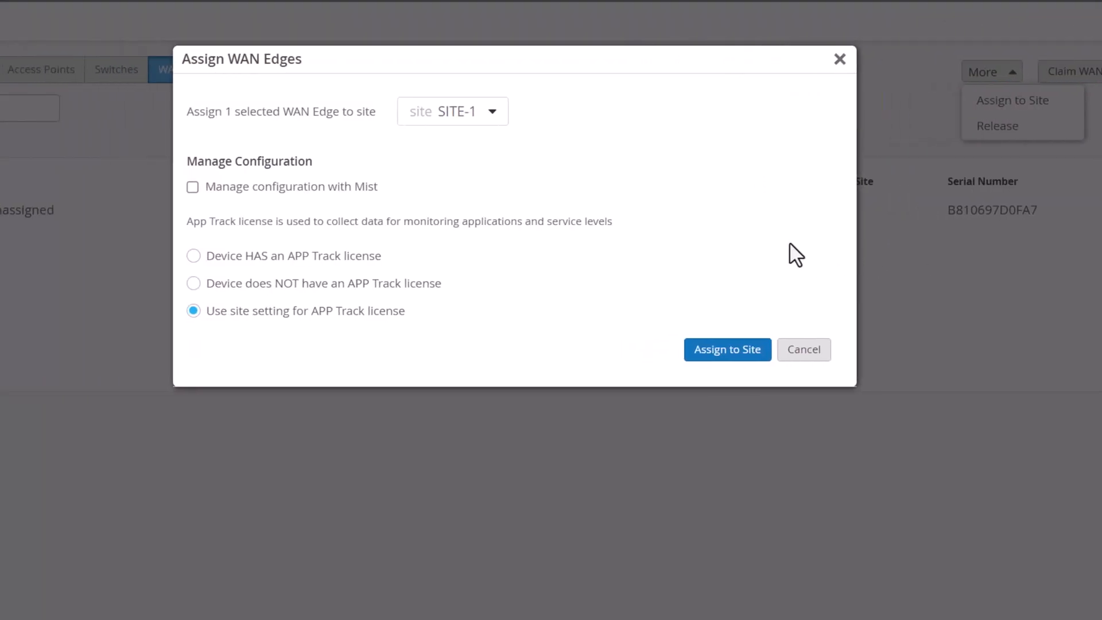
pyautogui.click(492, 112)
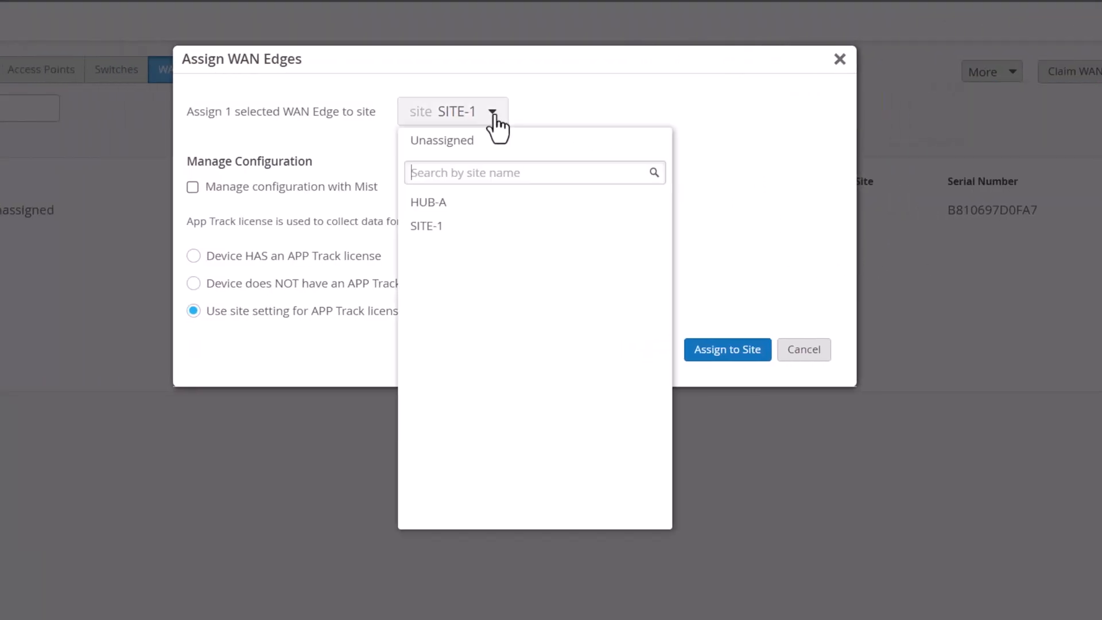
pyautogui.click(441, 204)
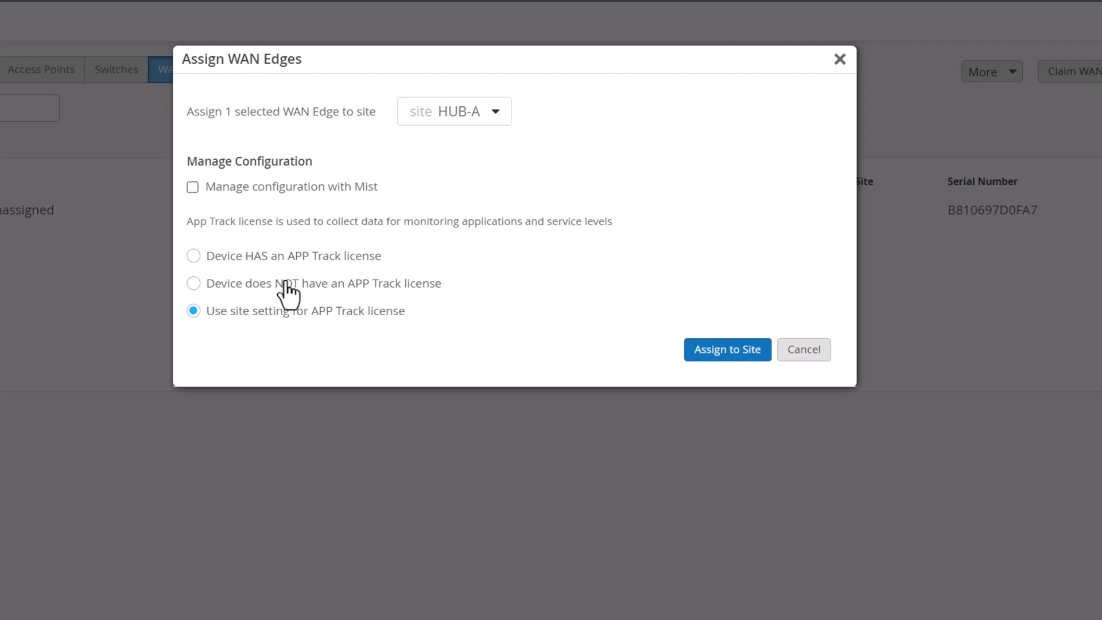
pyautogui.click(236, 260)
pyautogui.click(317, 311)
pyautogui.click(735, 357)
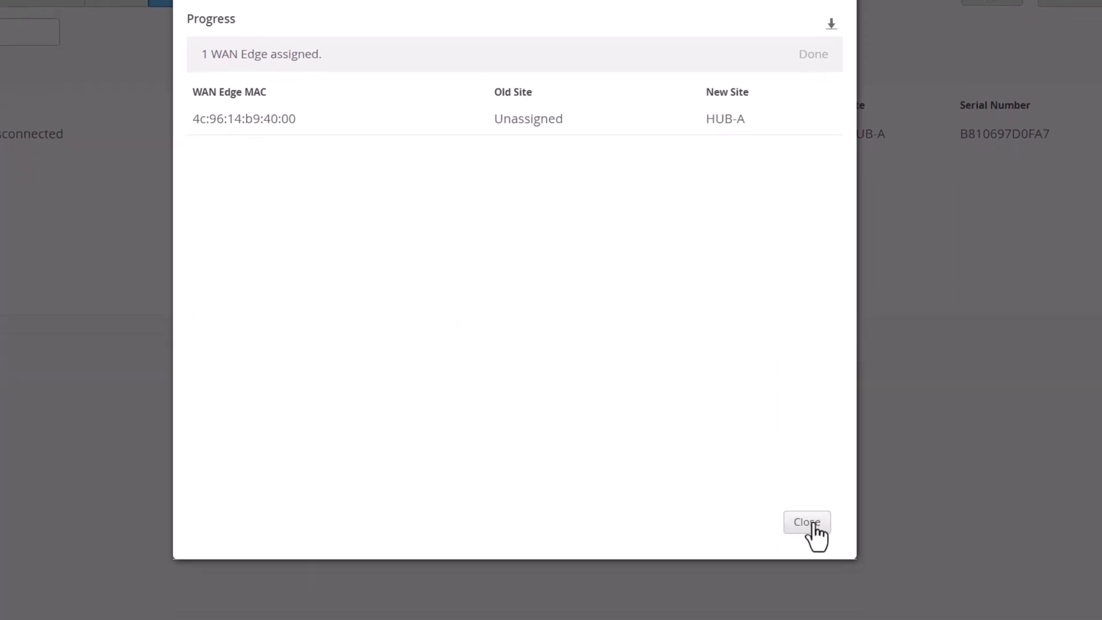
# - Close the finished assignment dialog and open the details of the vSRX3 WAN Edge assigned to HUB-A from the inventory
pyautogui.click(809, 523)
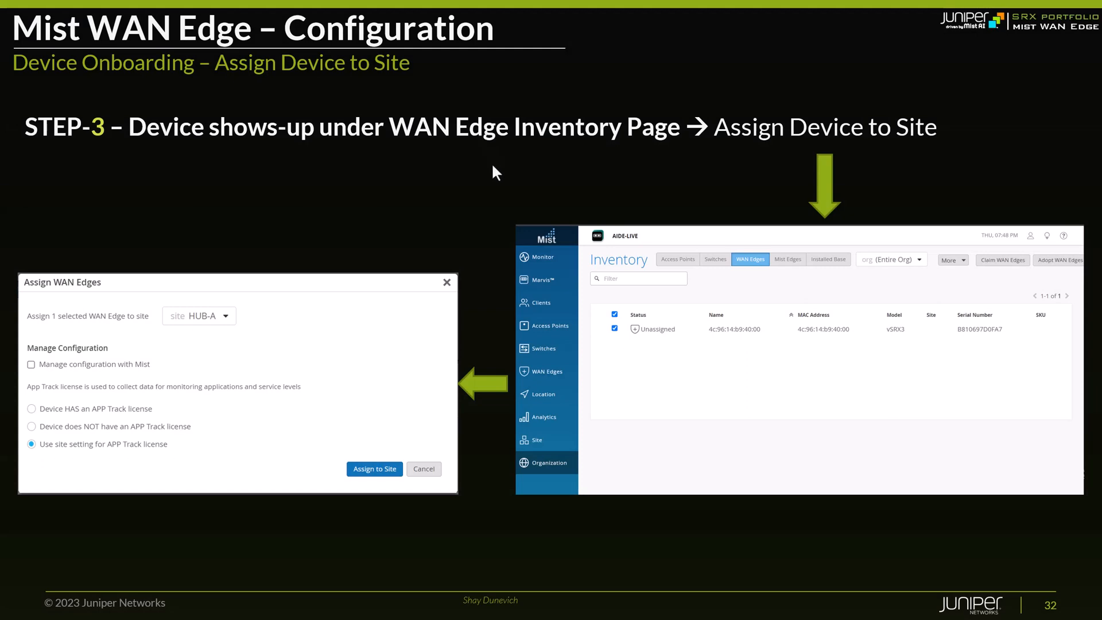
pyautogui.click(495, 195)
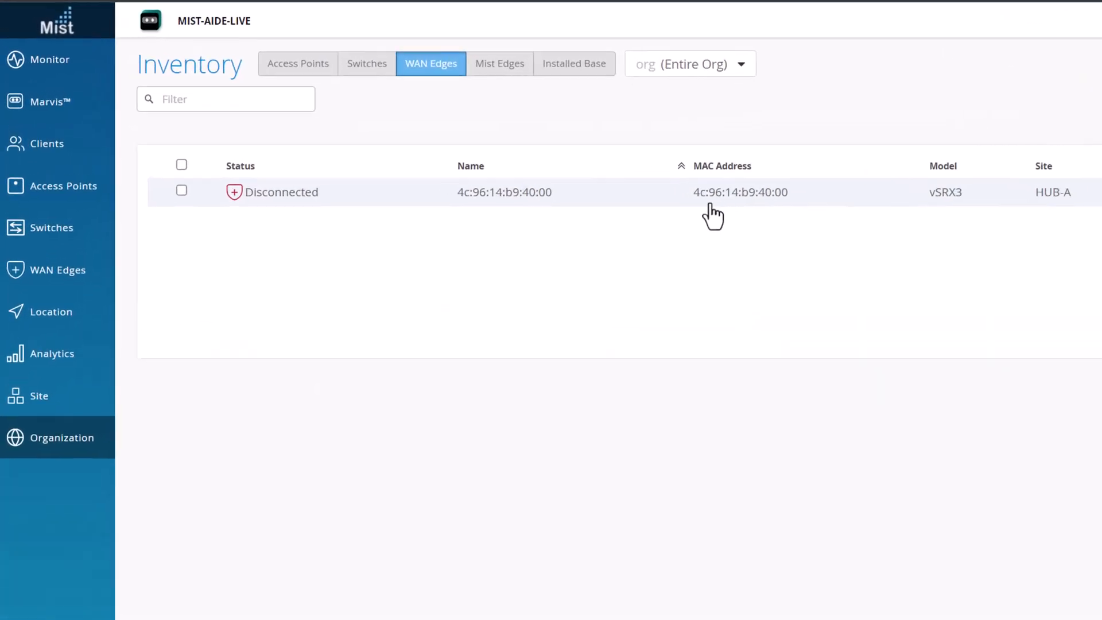
pyautogui.click(339, 204)
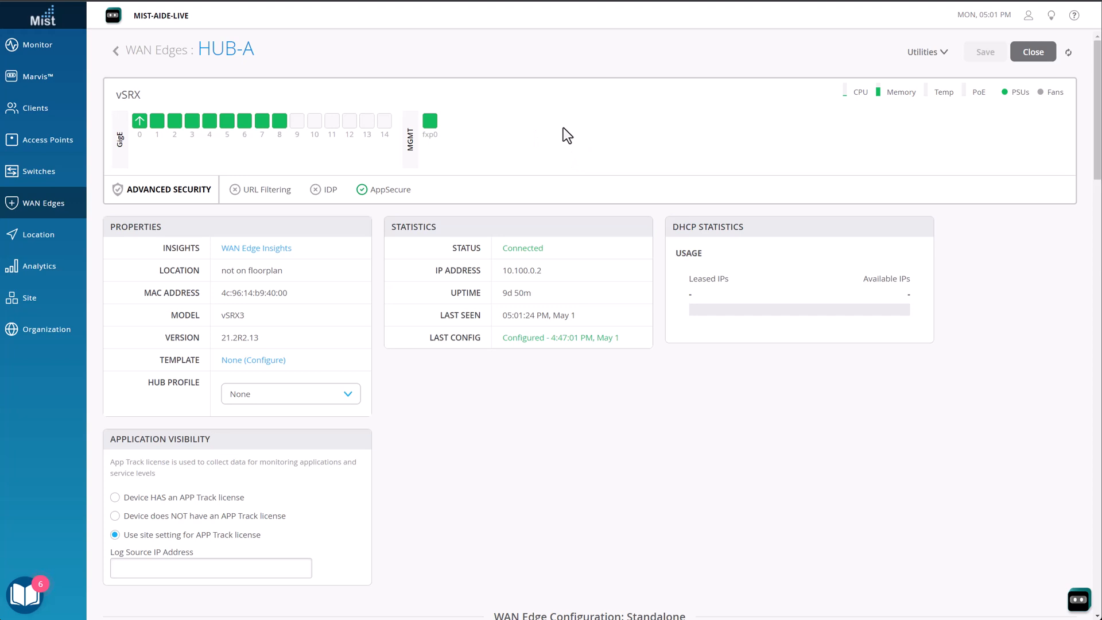
# - View the WAN Edges list for SITE-1 and return the list to site HUB-A
pyautogui.click(40, 208)
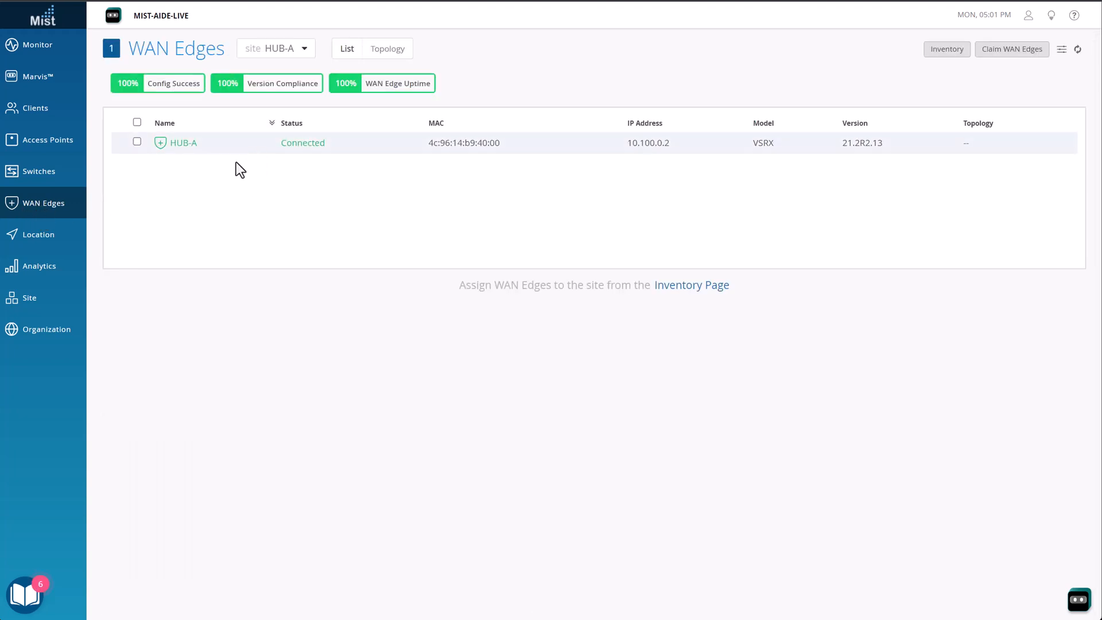
pyautogui.click(280, 51)
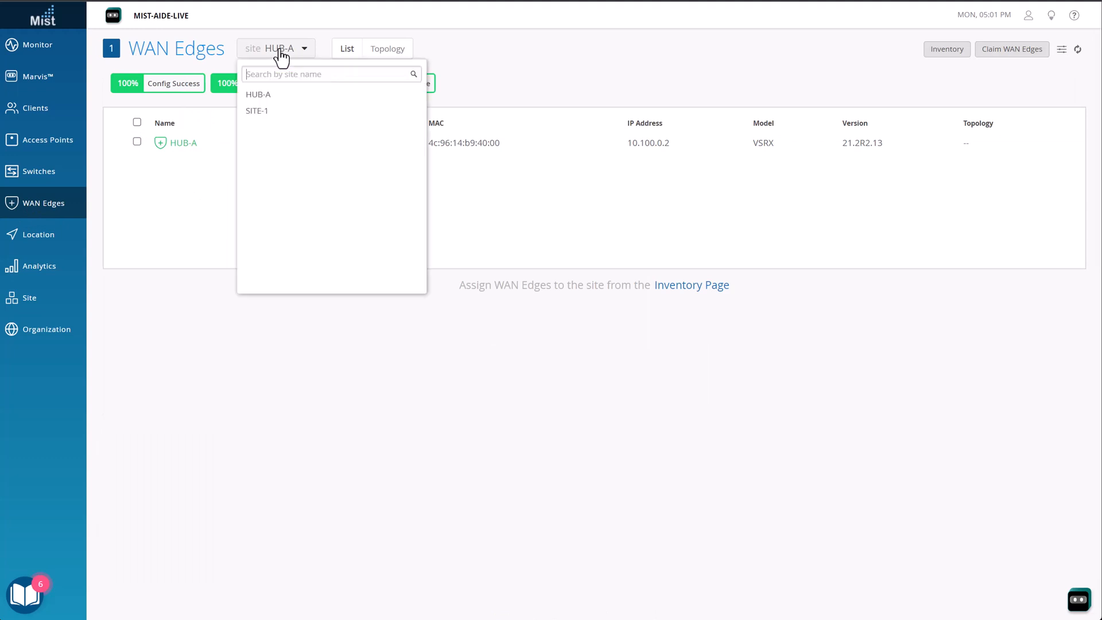
pyautogui.click(263, 114)
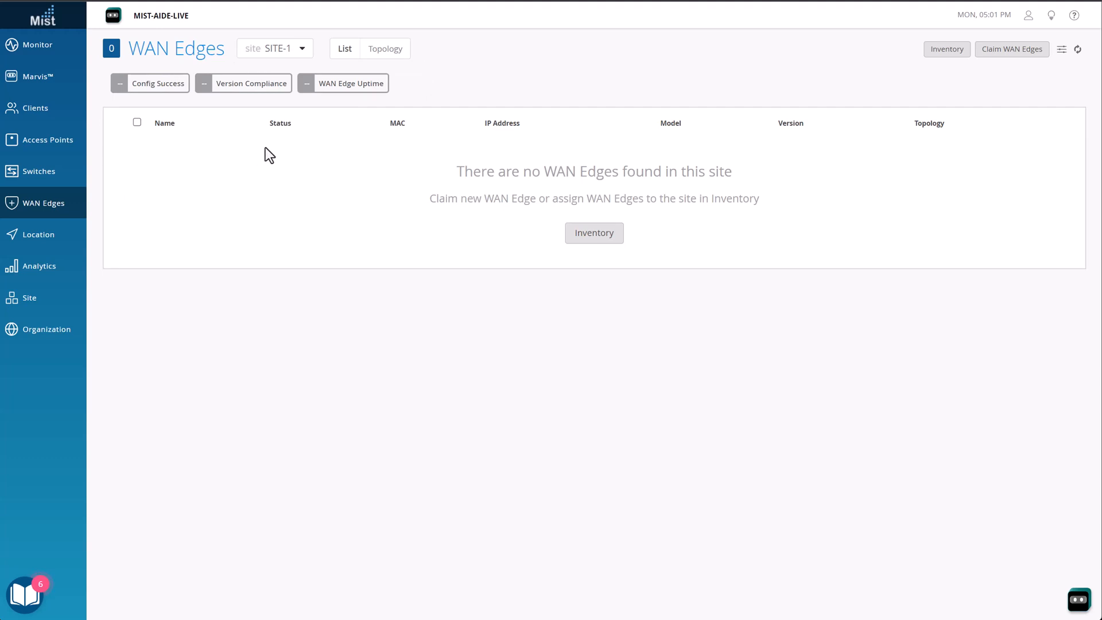
pyautogui.click(289, 52)
pyautogui.click(276, 97)
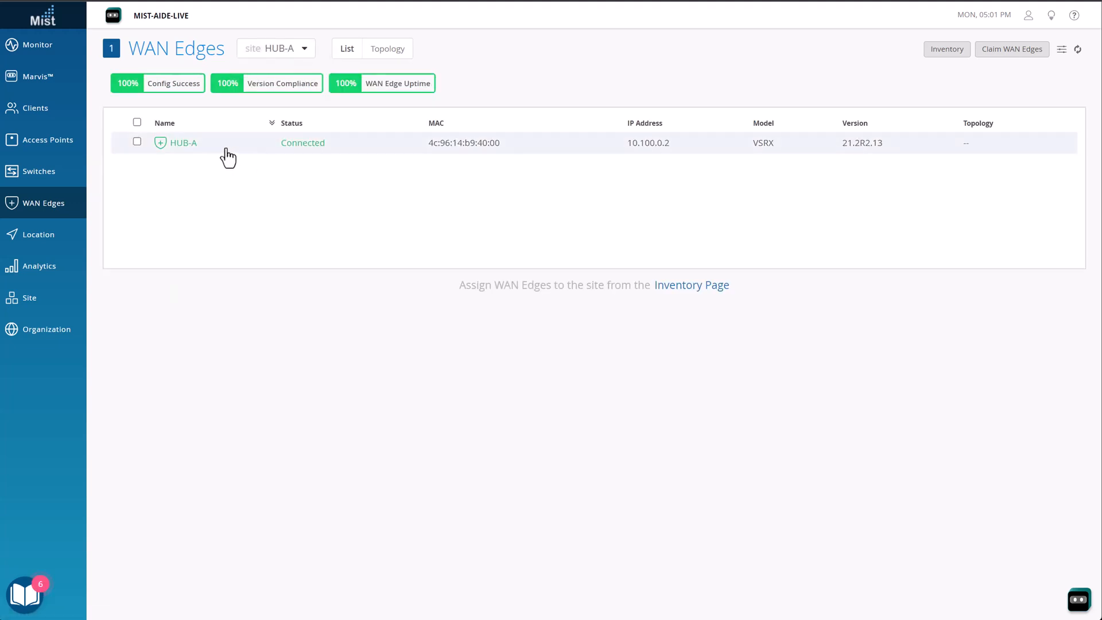
# - Open the HUB-A WAN Edge from the list and set its hub profile to HUB_A
pyautogui.click(227, 147)
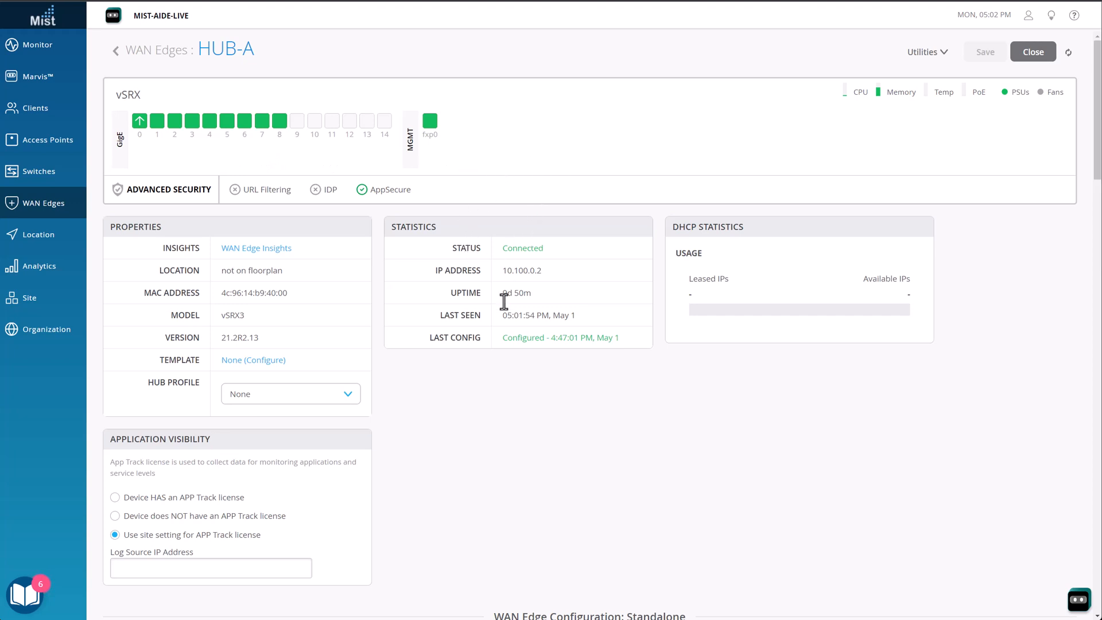
pyautogui.scroll(-1, 505, 397)
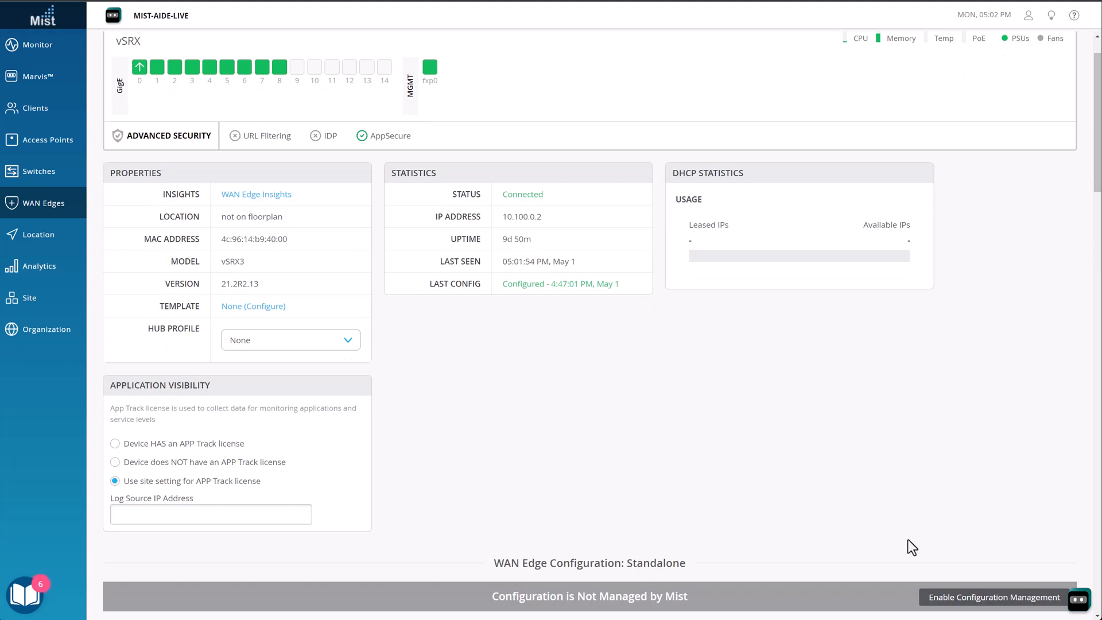
pyautogui.scroll(-2, 905, 540)
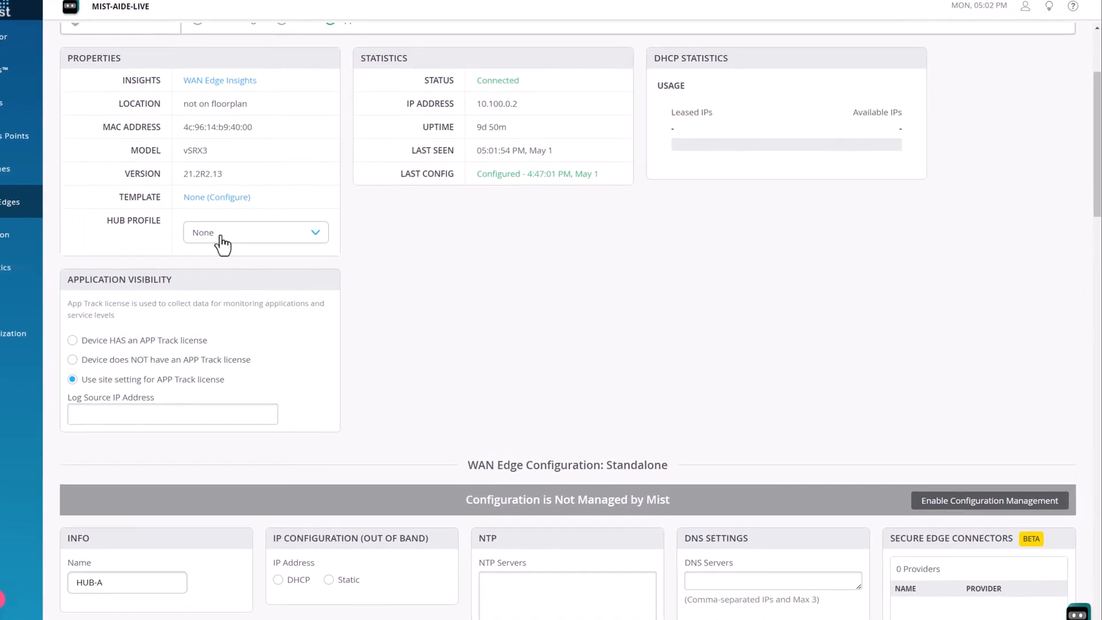
pyautogui.scroll(2, 349, 288)
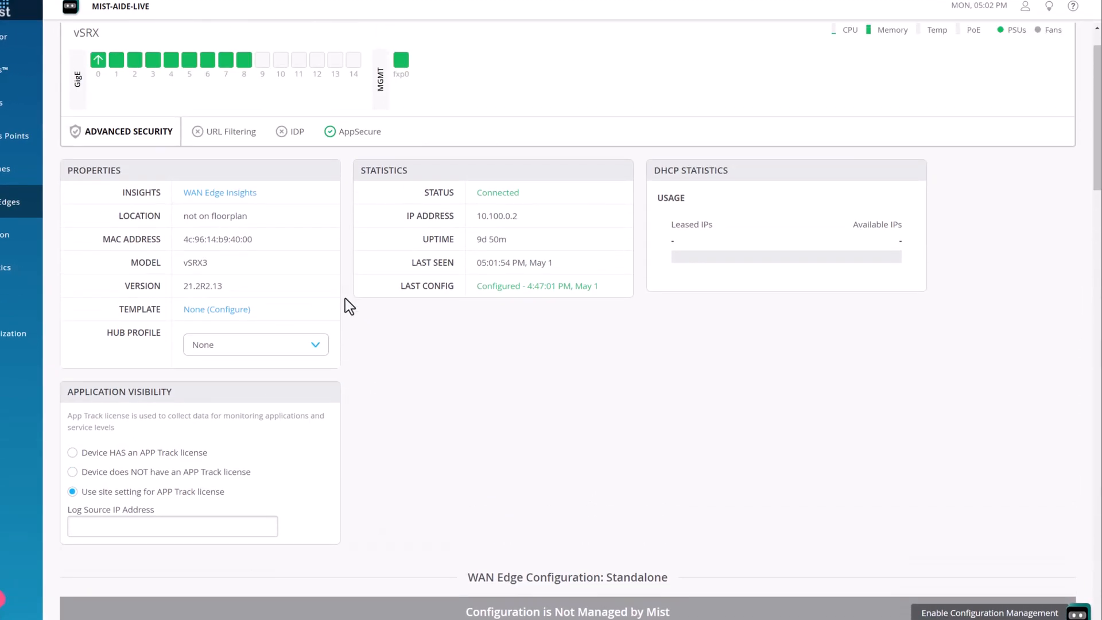
pyautogui.scroll(-2, 428, 397)
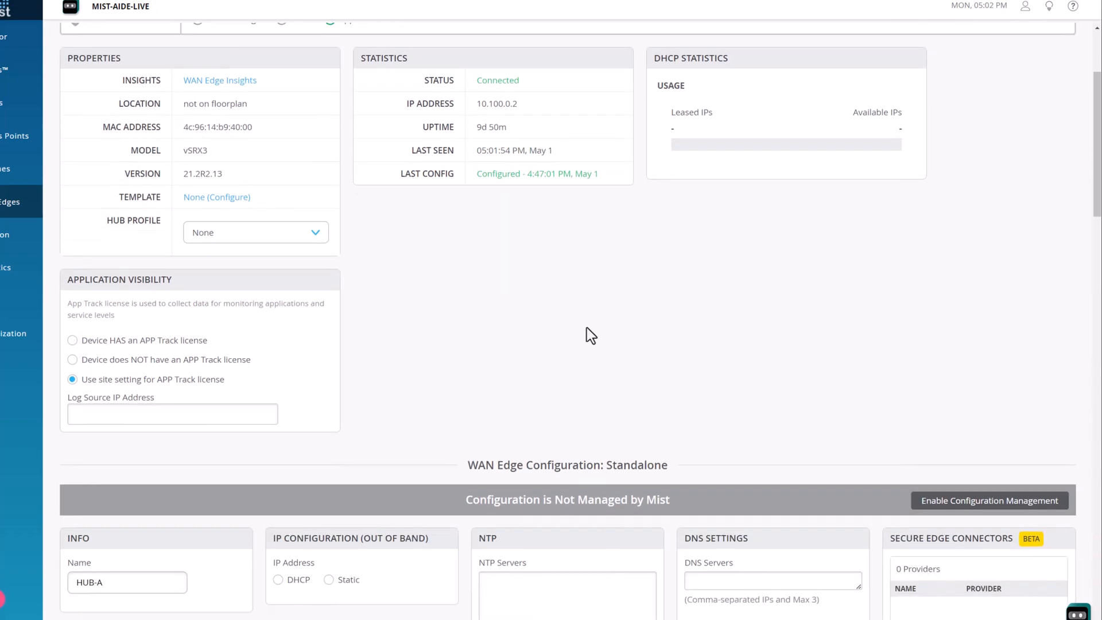
pyautogui.click(205, 236)
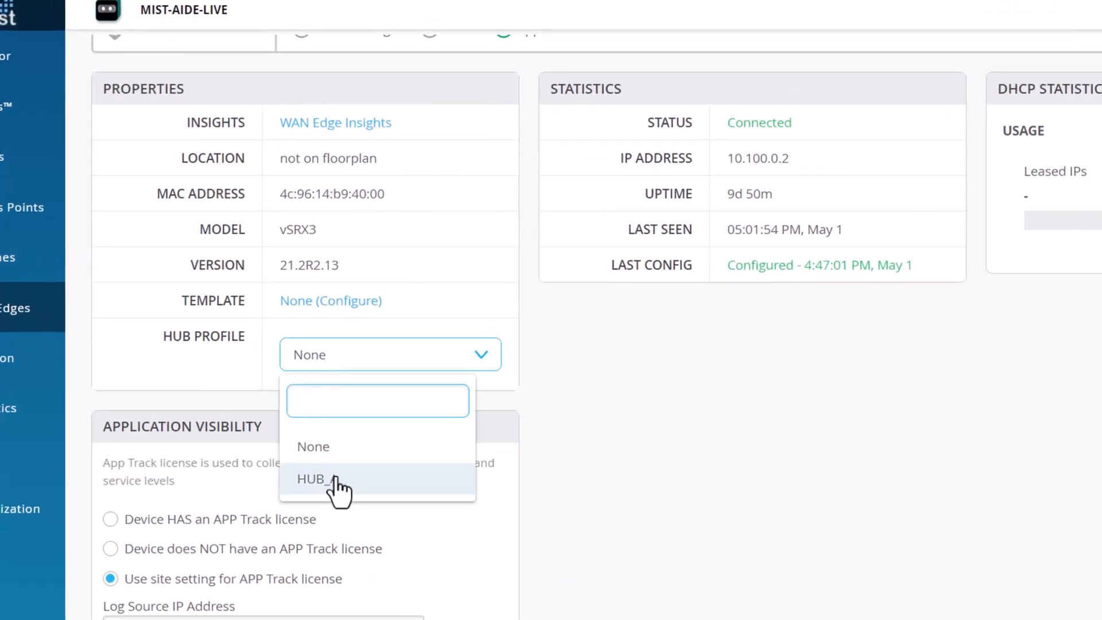
pyautogui.click(376, 479)
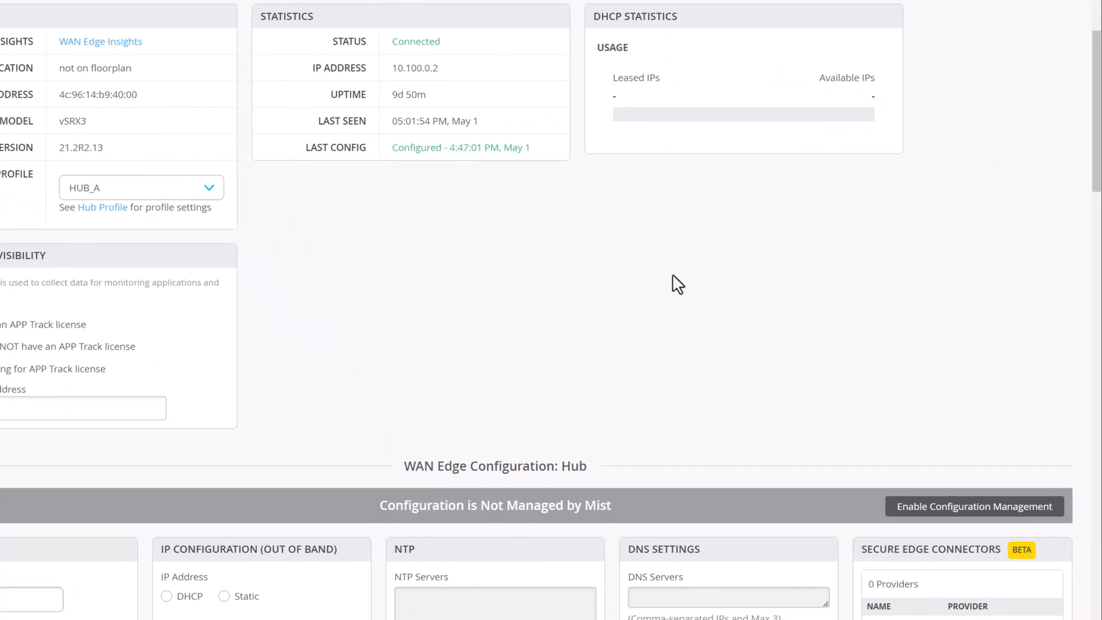
# - Enable Mist configuration management for the HUB-A WAN Edge and save the device settings
pyautogui.click(979, 511)
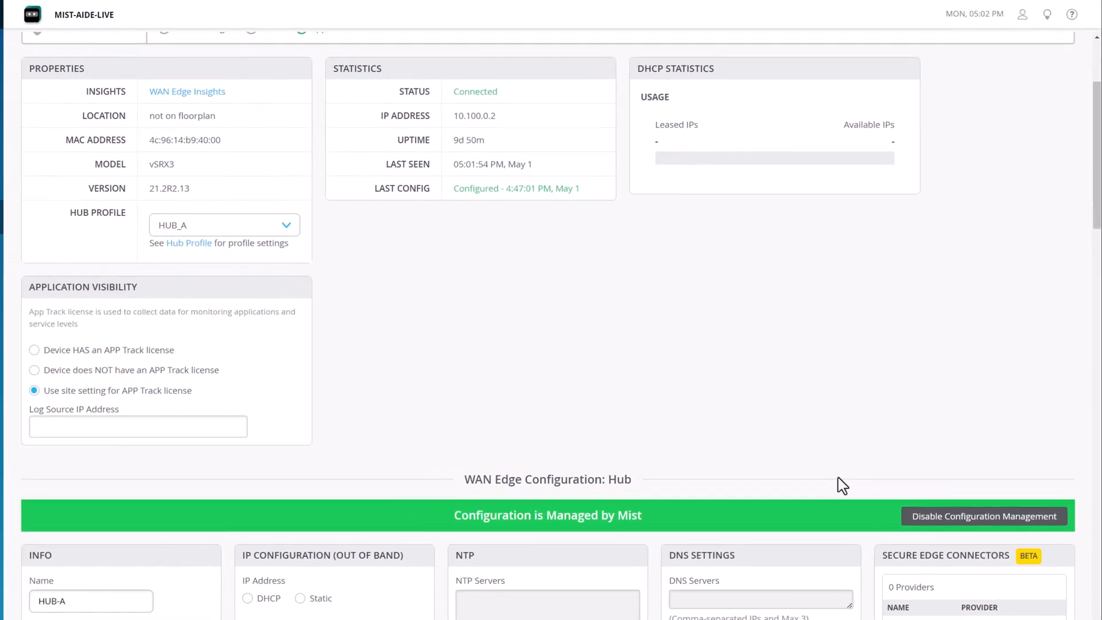
pyautogui.scroll(3, 839, 478)
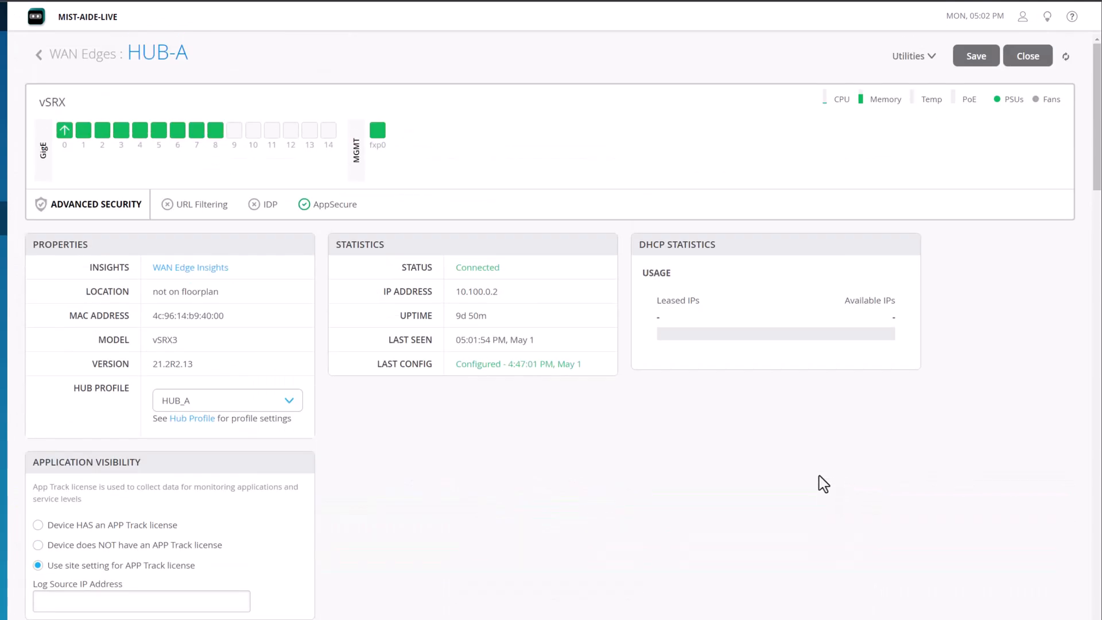
pyautogui.scroll(-3, 789, 482)
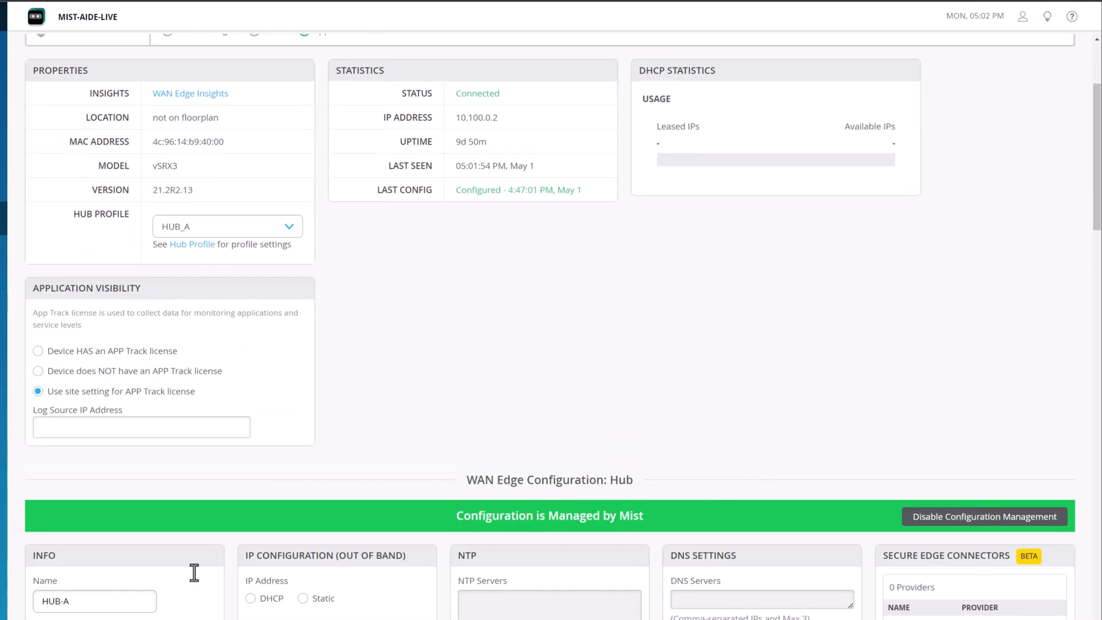
pyautogui.scroll(3, 561, 438)
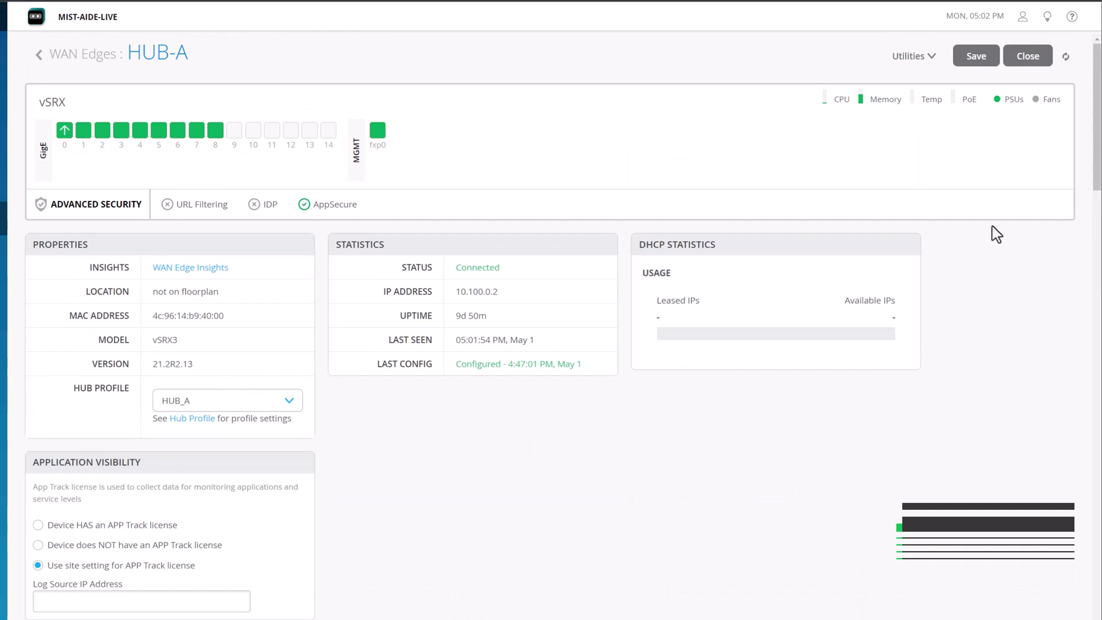
pyautogui.click(986, 67)
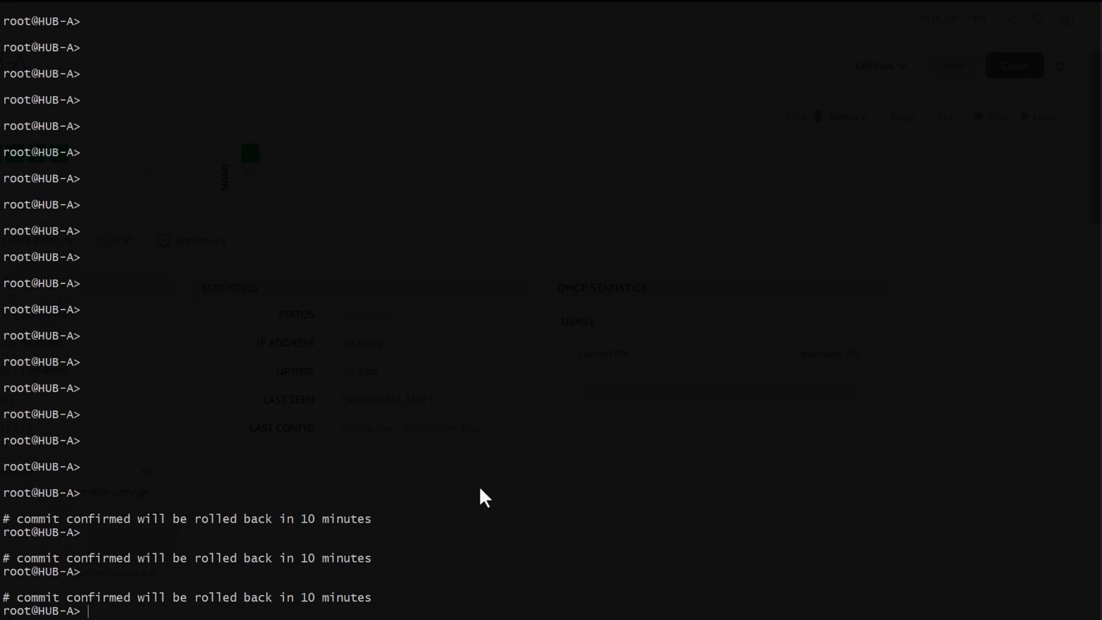
# - In the HUB-A terminal, check the interface states and addresses with show interfaces terse, and quit the paged output
pyautogui.press('Return')
pyautogui.press('Return')
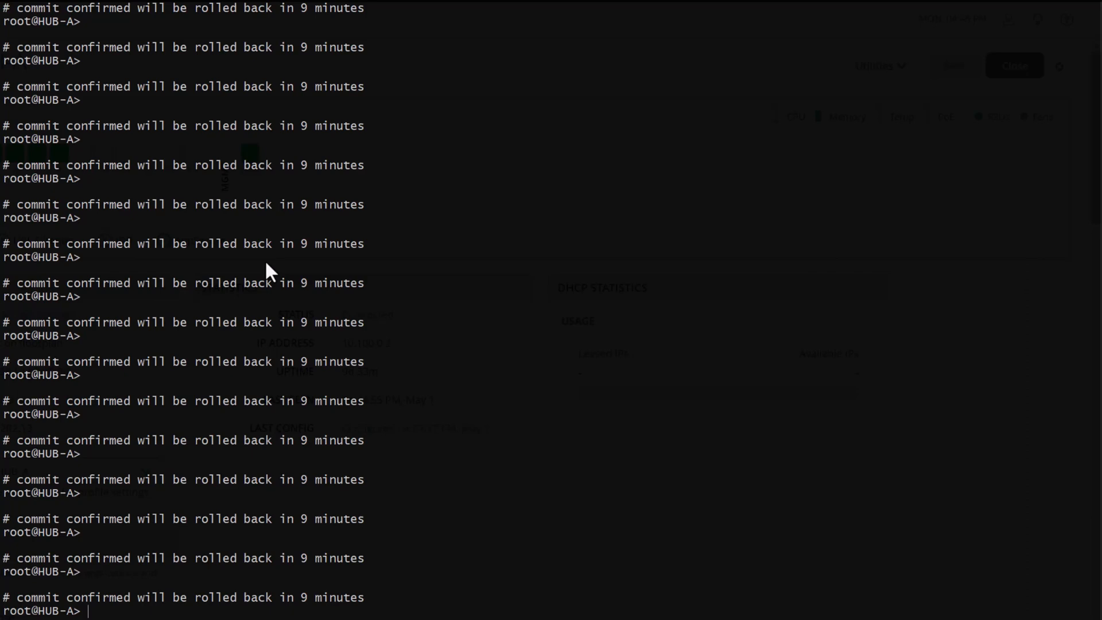
pyautogui.write('show interfaces terse')
pyautogui.press('Return')
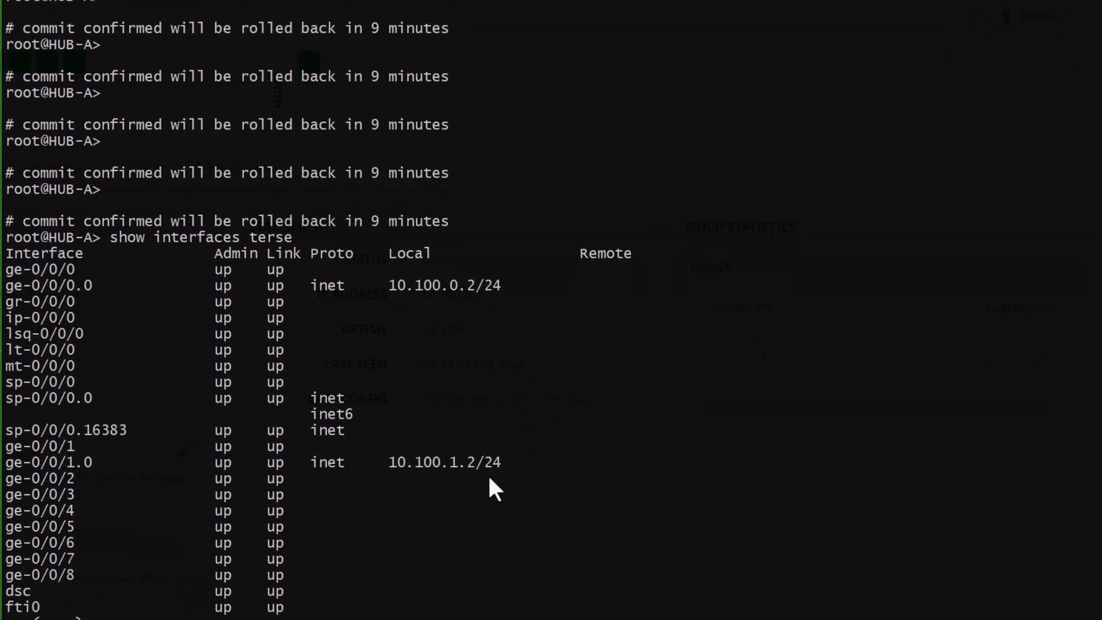
pyautogui.press('q')
pyautogui.press('Return')
# - Review the HUB-A routing tables, including the WAN-0, WAN-1 and vpn_OrgOverlay instances, with show route
pyautogui.write('show route')
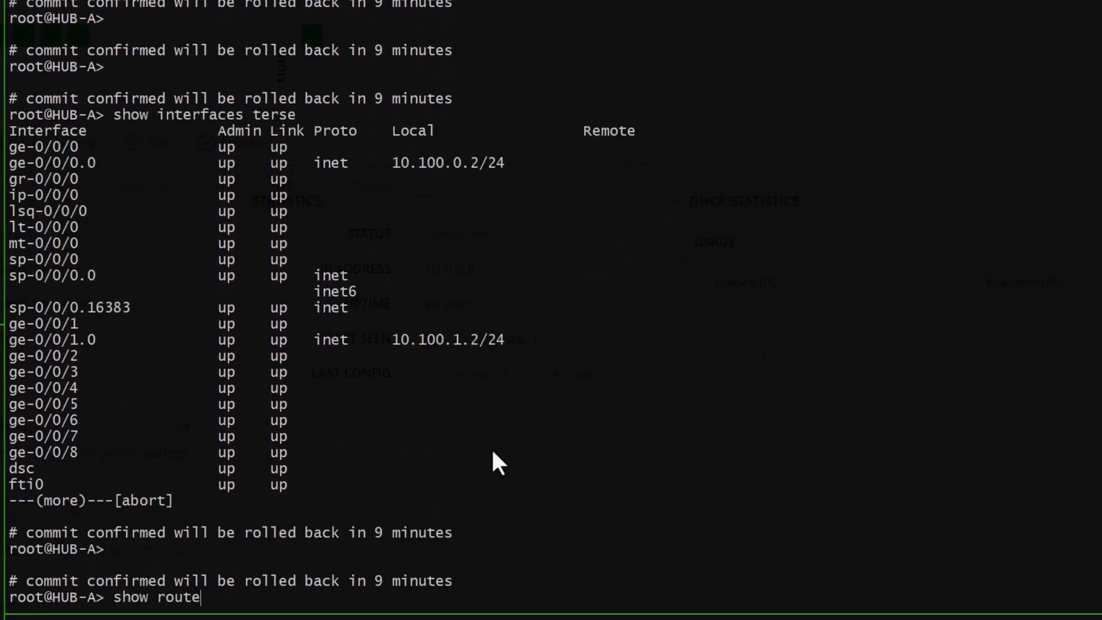
pyautogui.press('Return')
pyautogui.press('space')
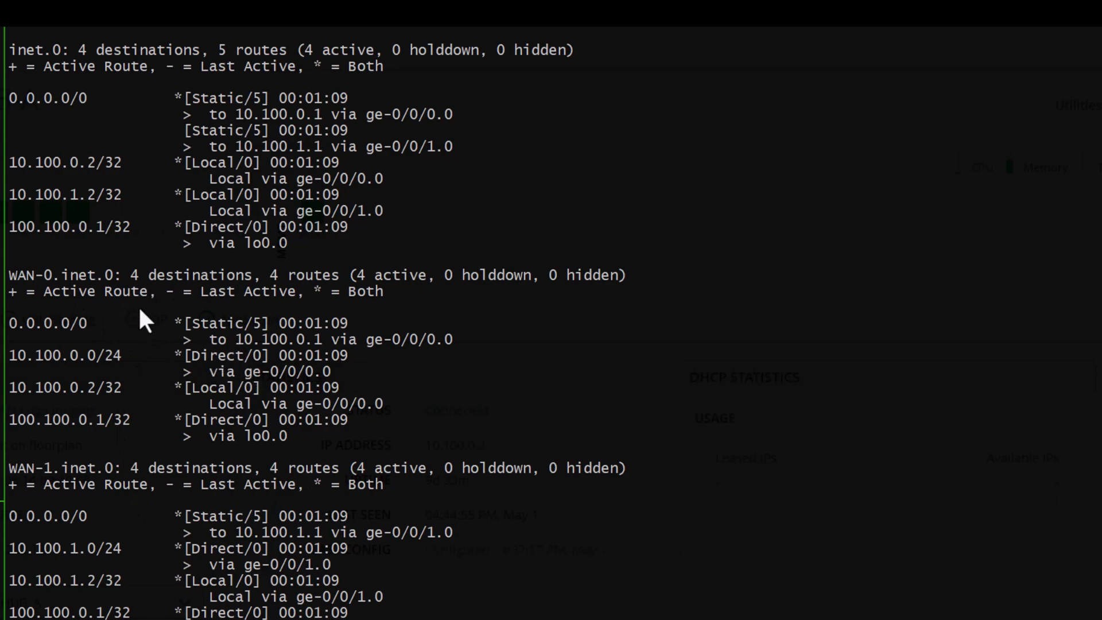
pyautogui.scroll(-8, 759, 531)
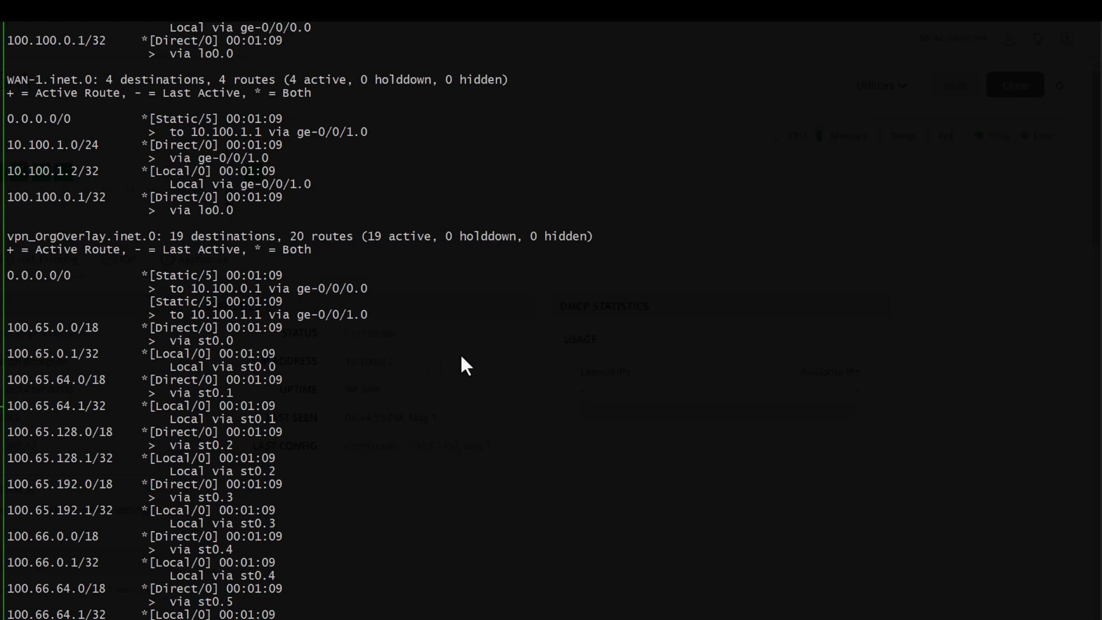
pyautogui.press('q')
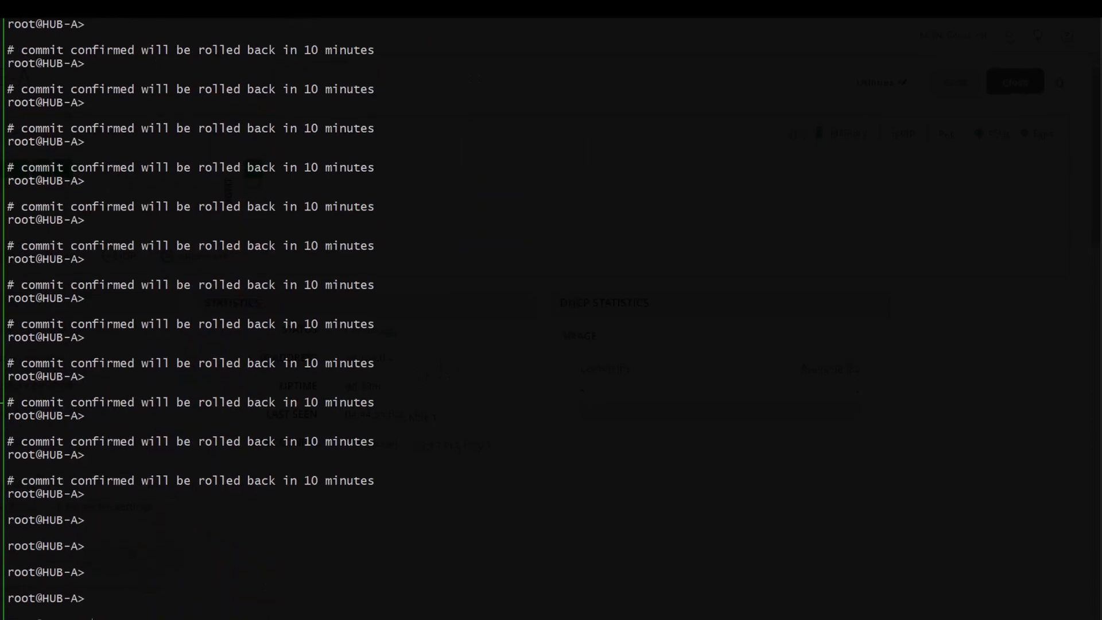
# - Check HUB-A for IKE security associations with show security ike sa
pyautogui.write('show security ')
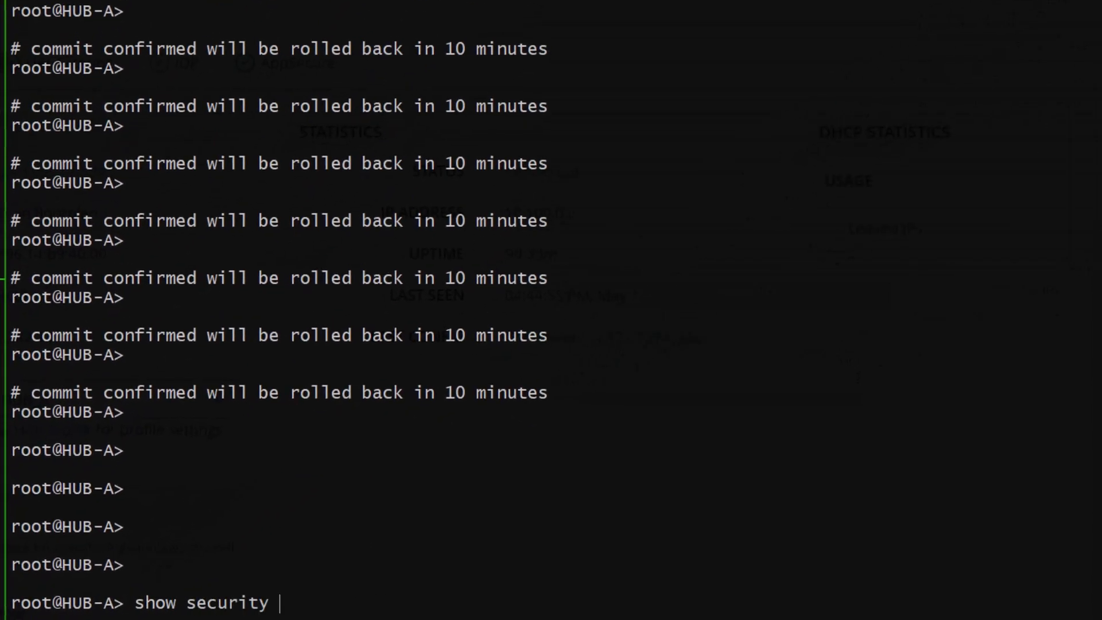
pyautogui.write('ike sa')
pyautogui.press('Return')
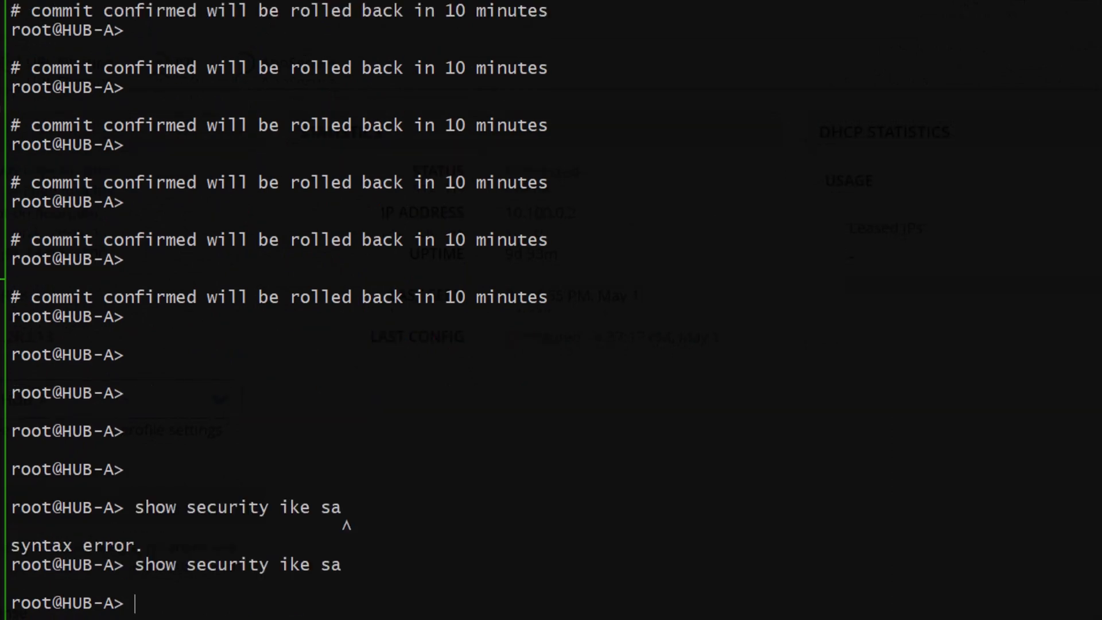
pyautogui.press('Return')
pyautogui.press('Up')
pyautogui.press('Return')
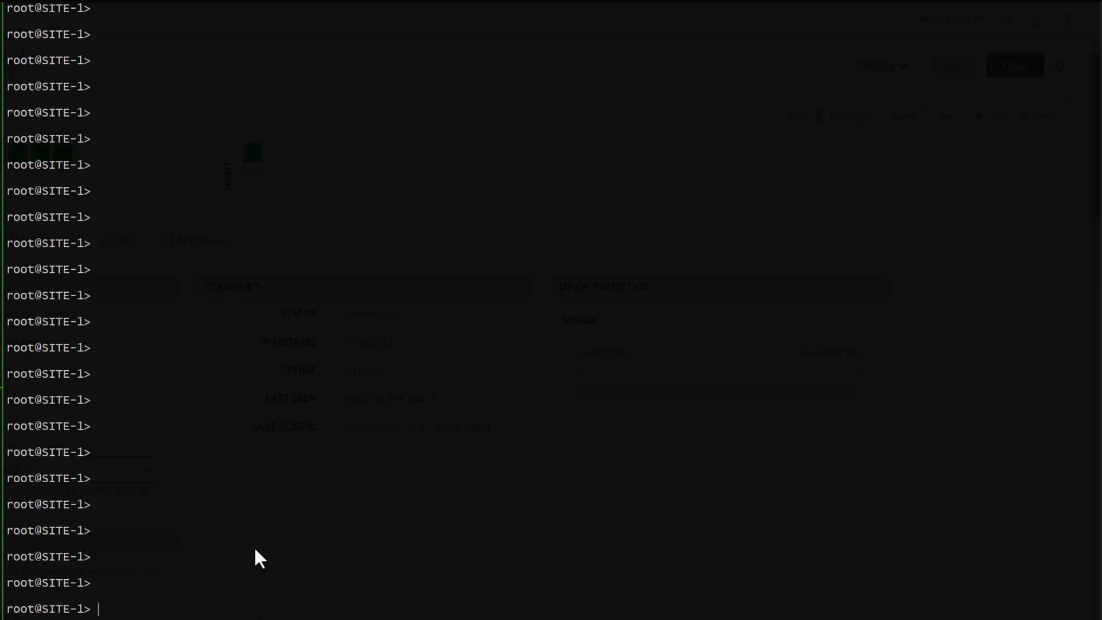
# - In the SITE-1 terminal, list the base configuration as set commands with show configuration | display set
pyautogui.write('show |')
pyautogui.press('Return')
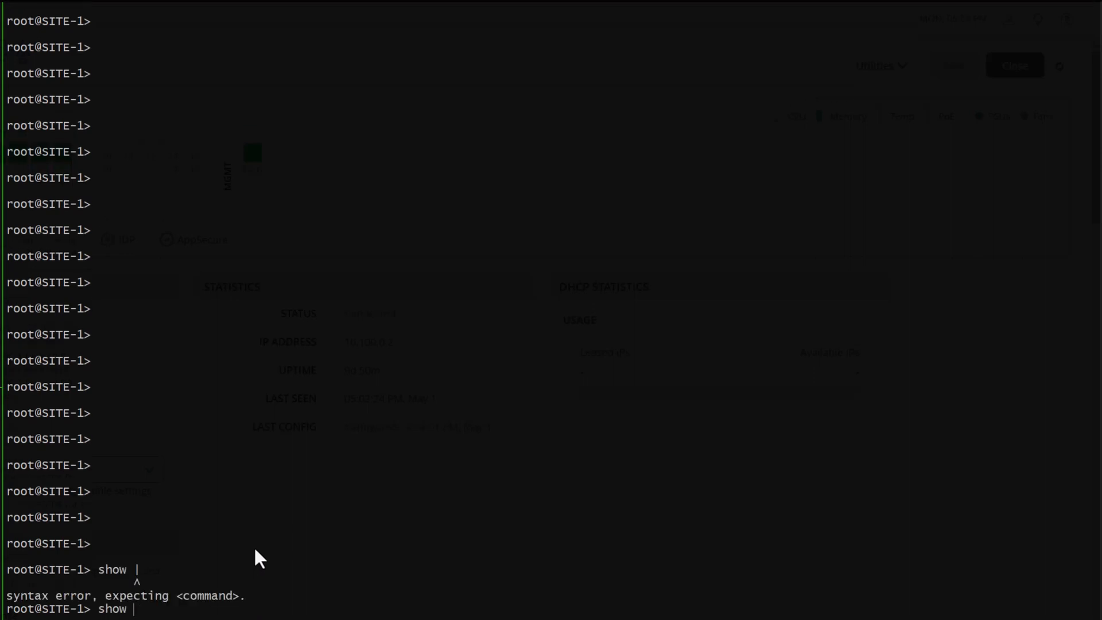
pyautogui.press('BackSpace')
pyautogui.write('con')
pyautogui.press('space')
pyautogui.write('f')
pyautogui.press('space')
pyautogui.write('| display set')
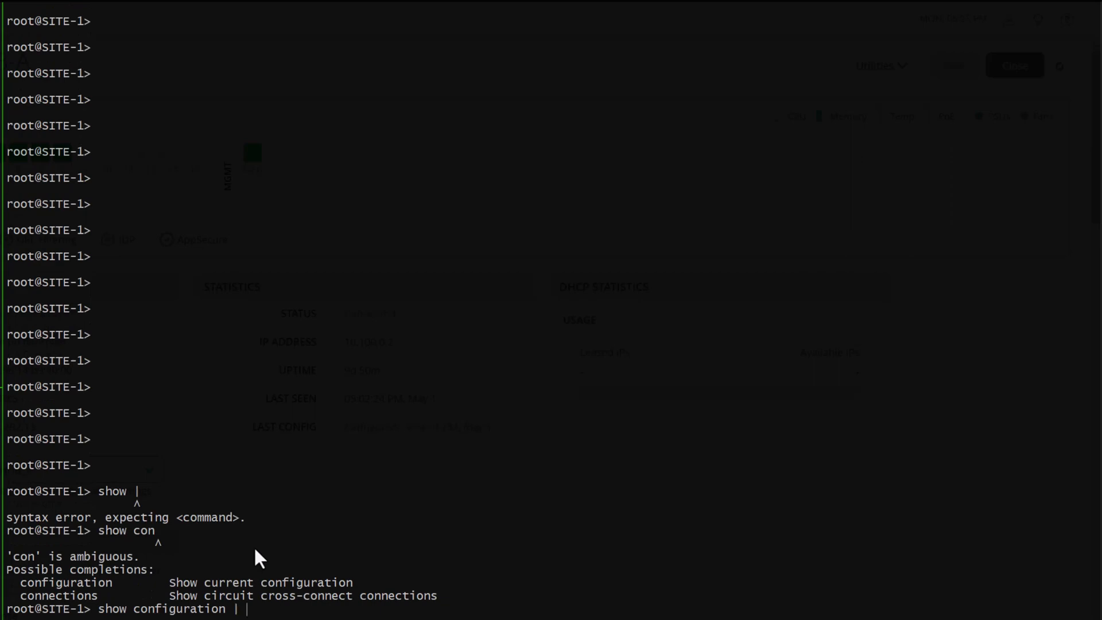
pyautogui.press('Return')
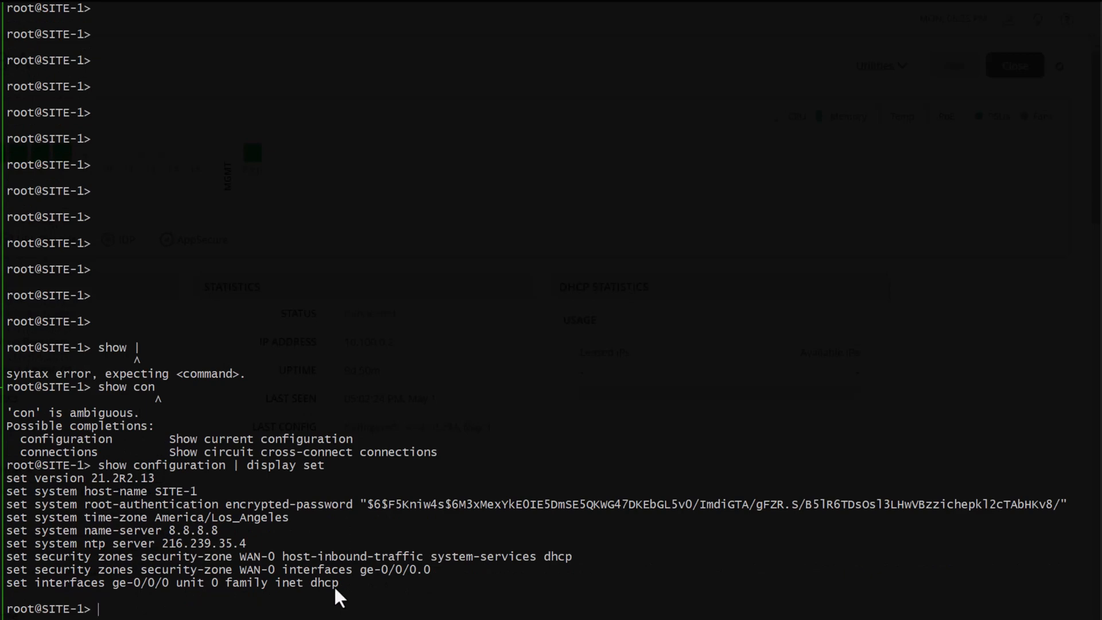
# - Check the SITE-1 routing table with show route
pyautogui.press('Return')
pyautogui.write('show route')
pyautogui.press('Return')
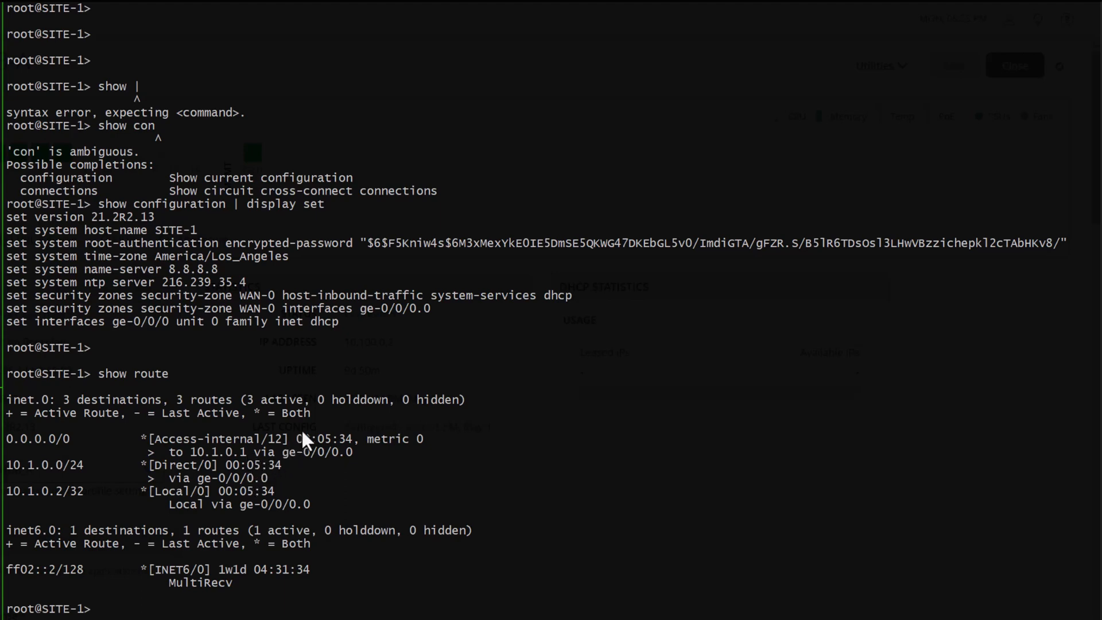
# - Test SITE-1 internet connectivity by pinging 8.8.8.8, and stop the ping
pyautogui.press('Return')
pyautogui.write('ping ')
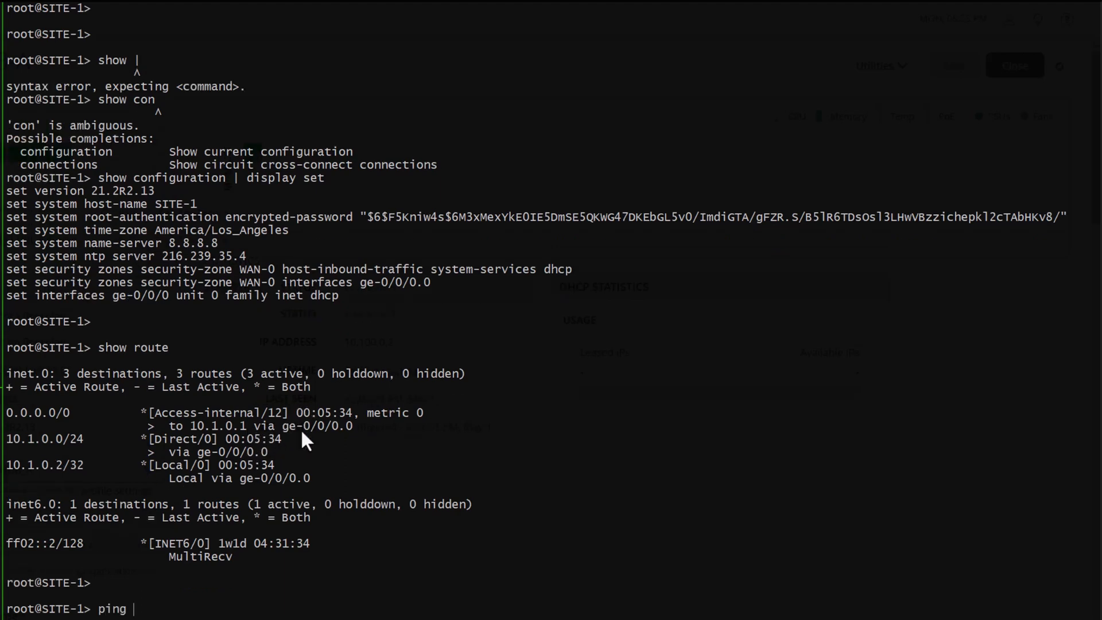
pyautogui.write('8.8.8.8')
pyautogui.press('Return')
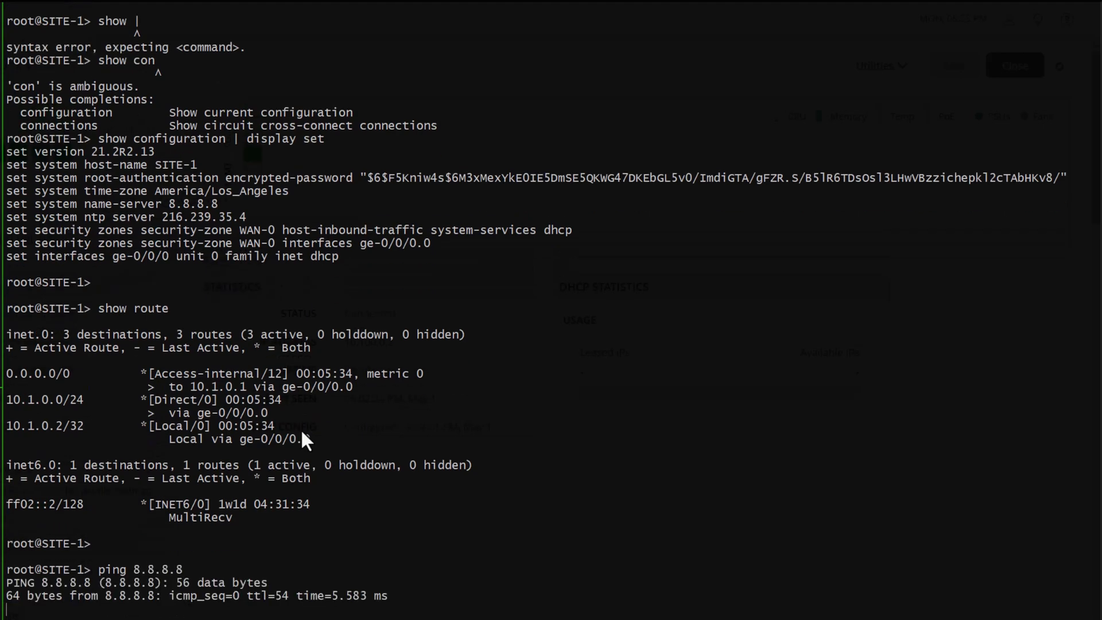
pyautogui.hotkey('ctrl', 'c')
pyautogui.press('Return')
pyautogui.press('Return')
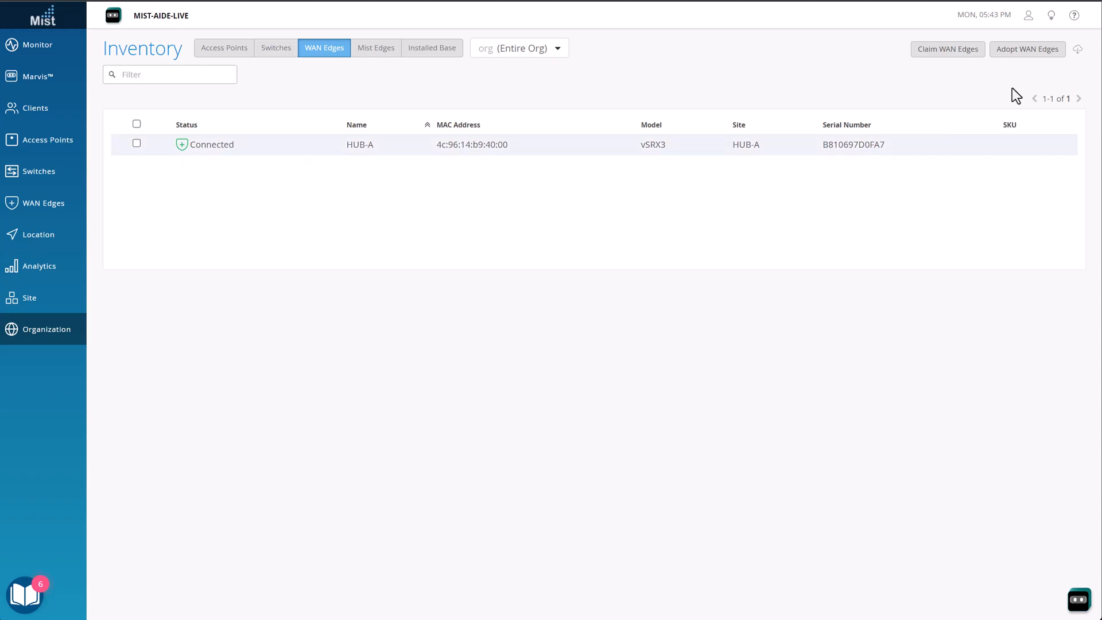
# - Copy the SRX adoption commands, paste them with their encrypted password and secret into SITE-1's configuration mode, and commit and quit
pyautogui.click(1025, 52)
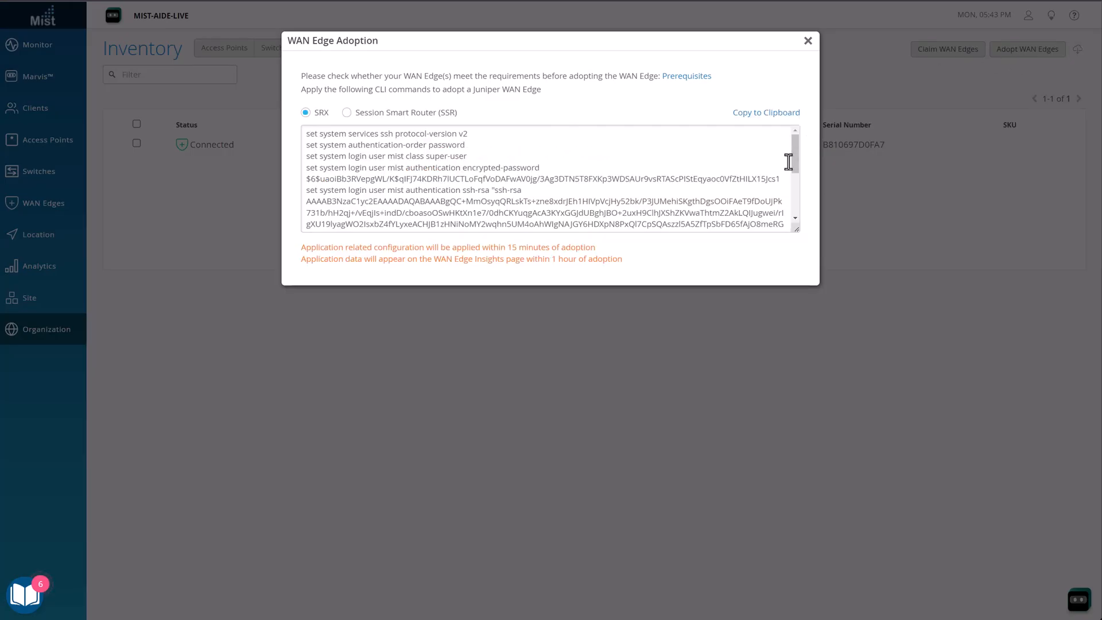
pyautogui.click(784, 115)
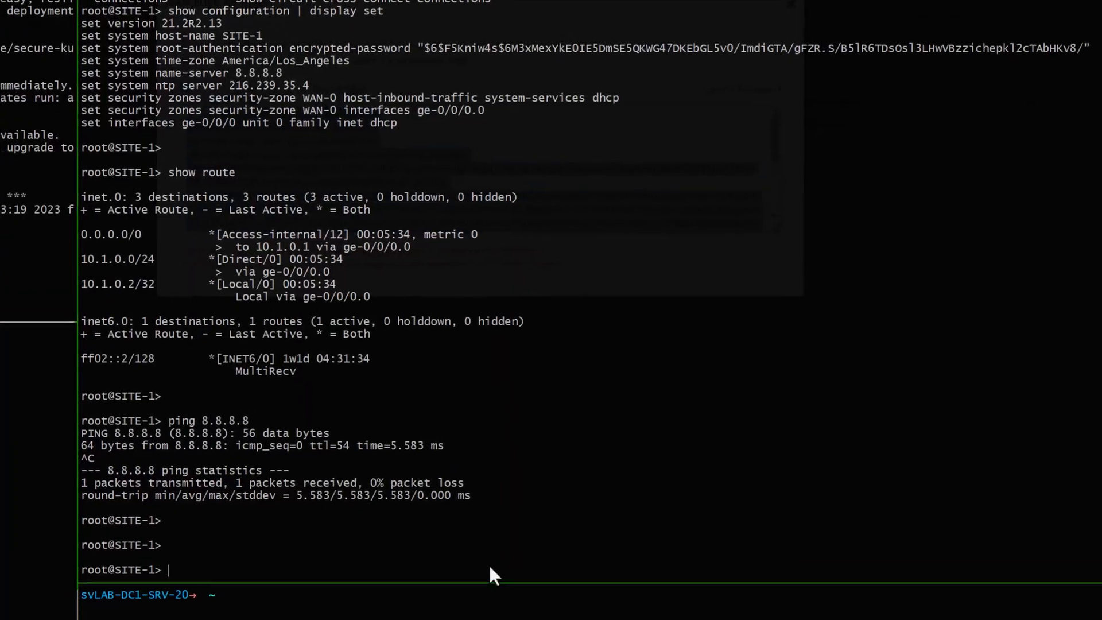
pyautogui.press('Return')
pyautogui.press('Return')
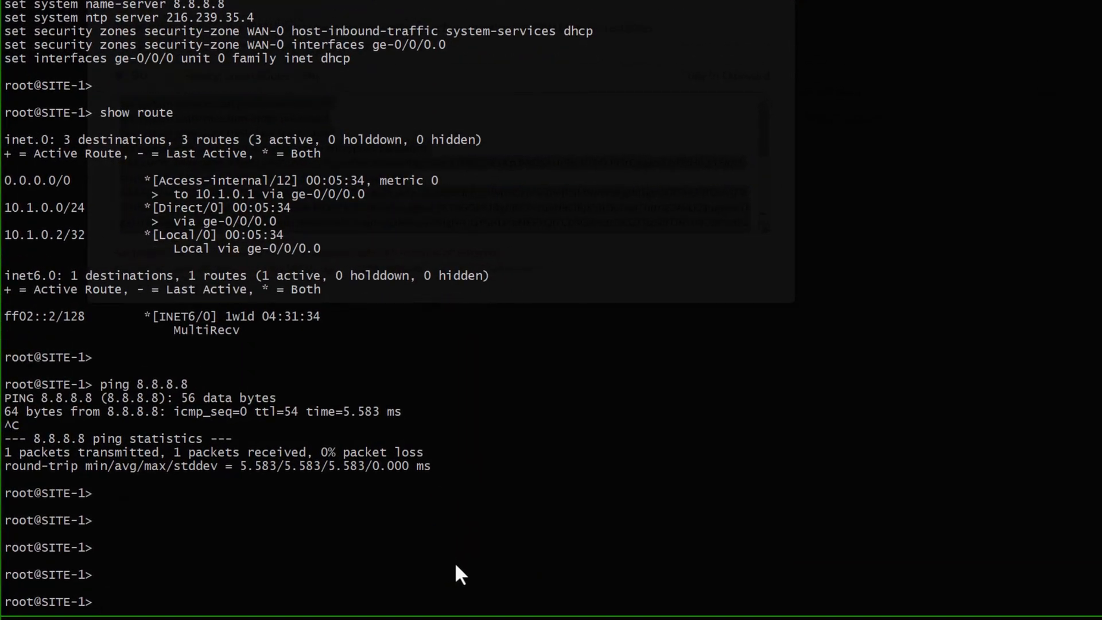
pyautogui.write('configure')
pyautogui.press('Return')
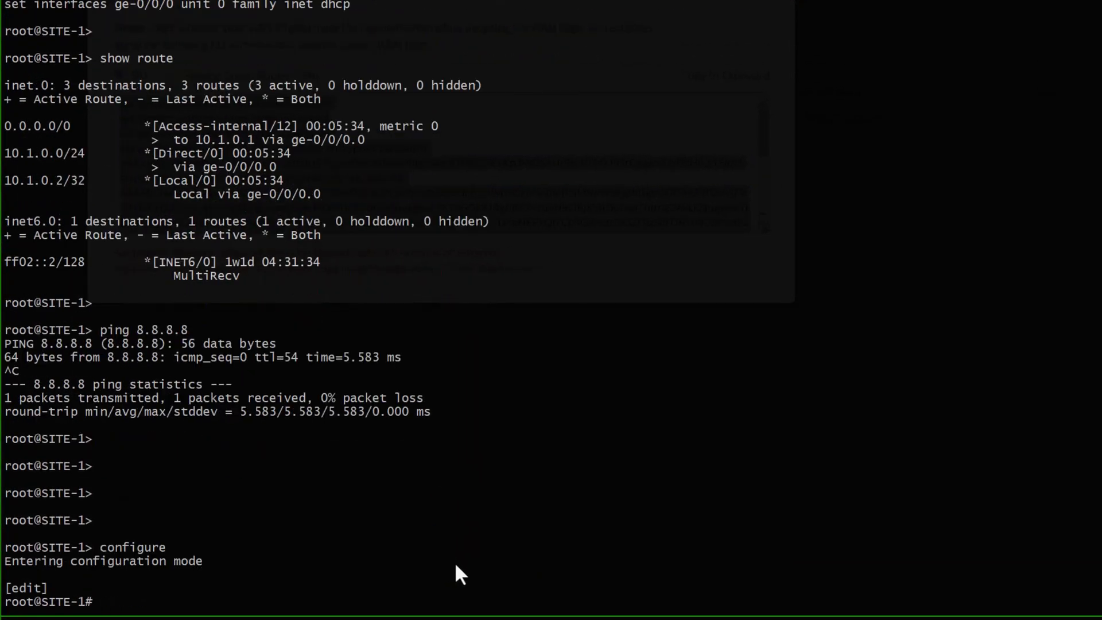
pyautogui.hotkey('ctrl', 'v')
pyautogui.press('Return')
pyautogui.write('commit a')
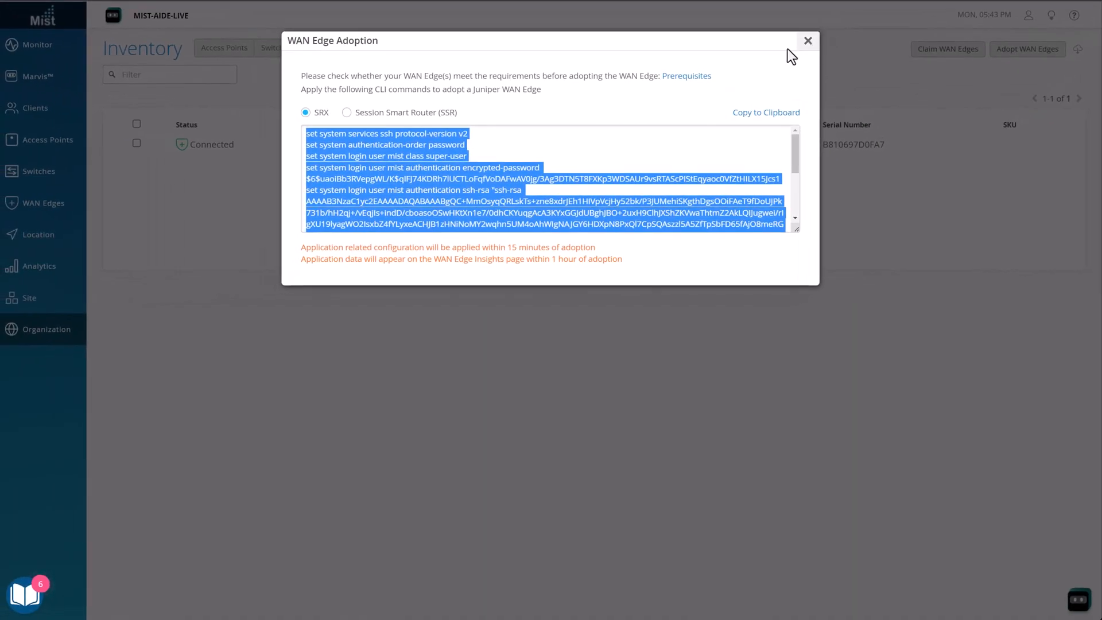
# - Close the WAN Edge adoption dialog in Mist and refresh the WAN Edges inventory
pyautogui.click(807, 41)
pyautogui.click(39, 0)
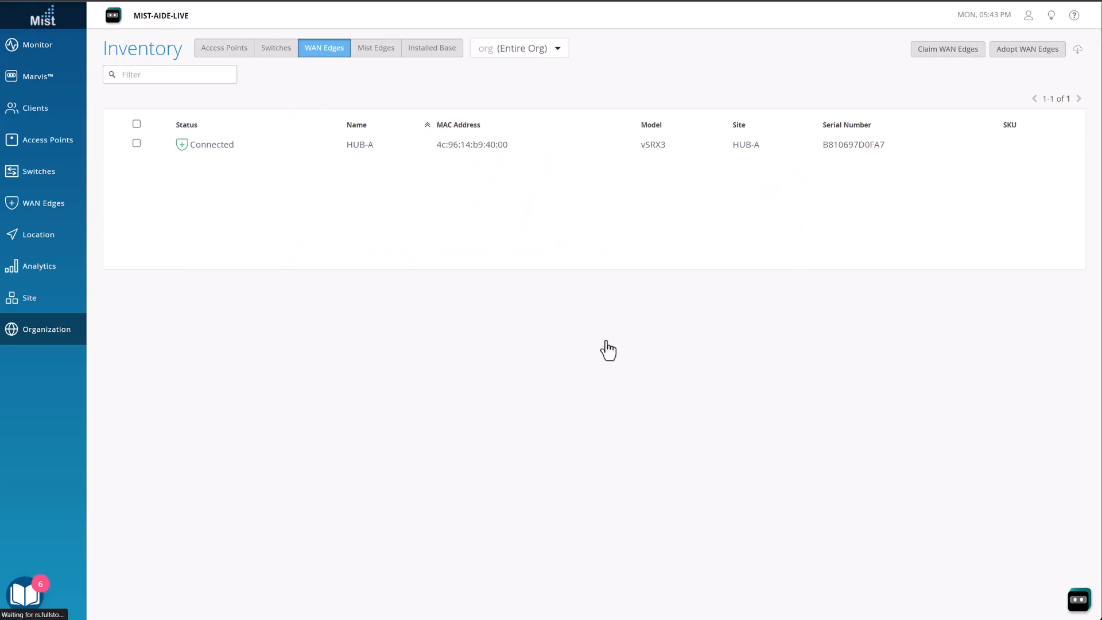
pyautogui.click(342, 49)
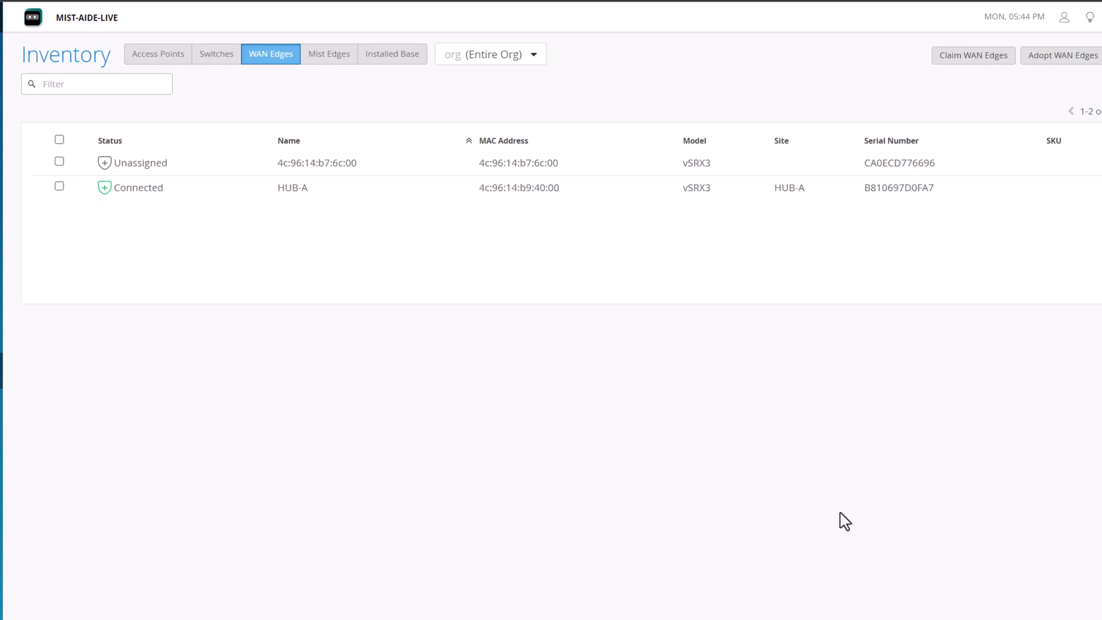
# - Assign the unassigned vSRX3 WAN Edge to SITE-1, using the site setting for the APP Track license
pyautogui.click(59, 162)
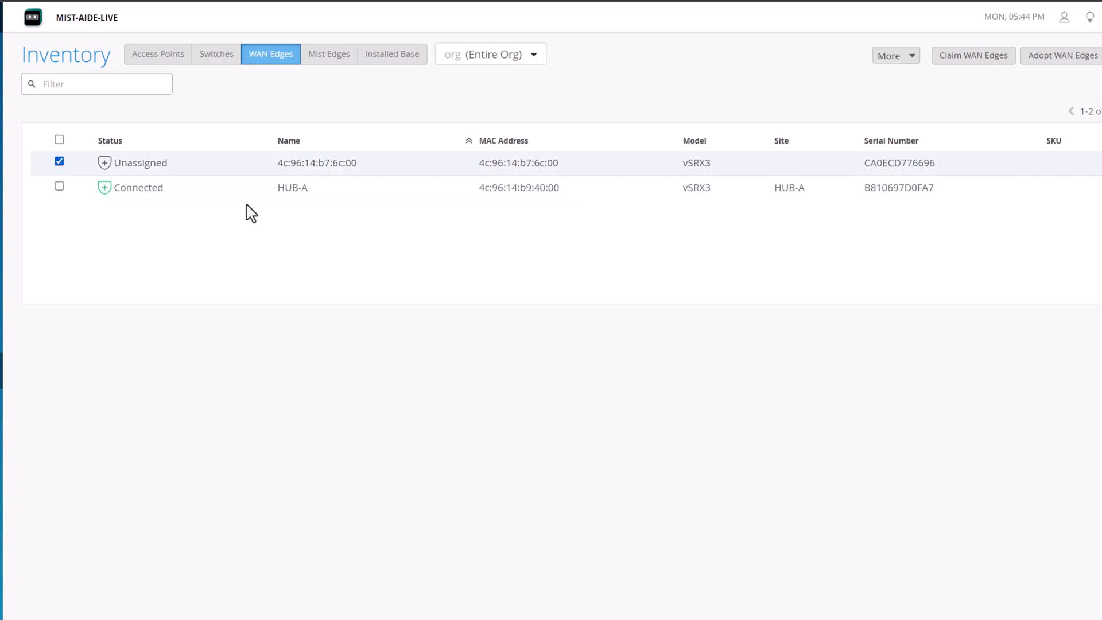
pyautogui.click(895, 57)
pyautogui.click(910, 80)
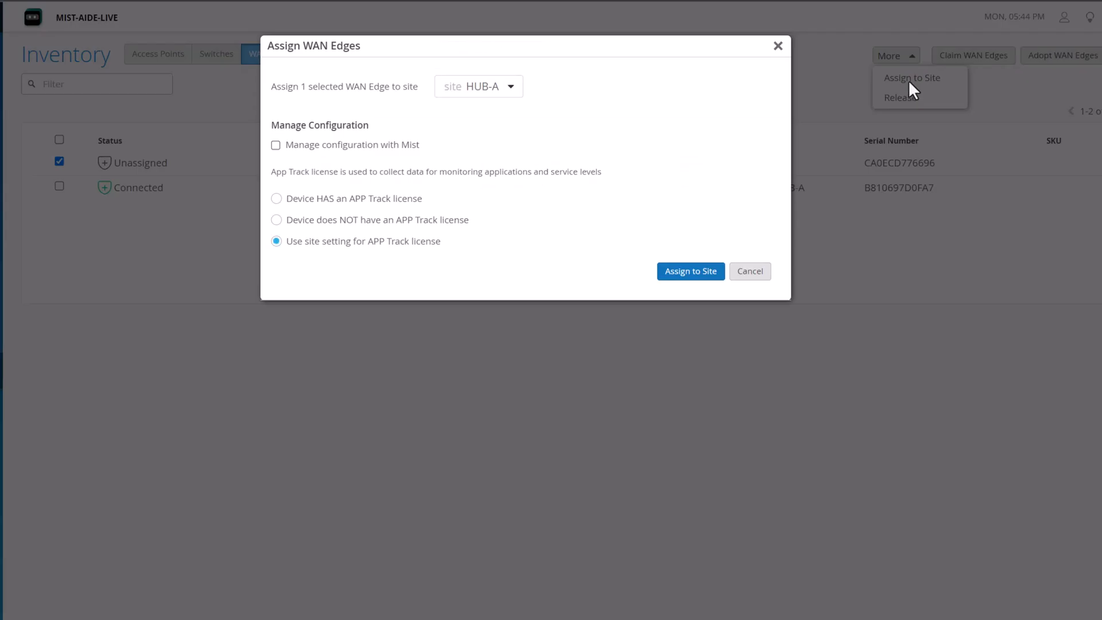
pyautogui.click(508, 94)
pyautogui.click(479, 190)
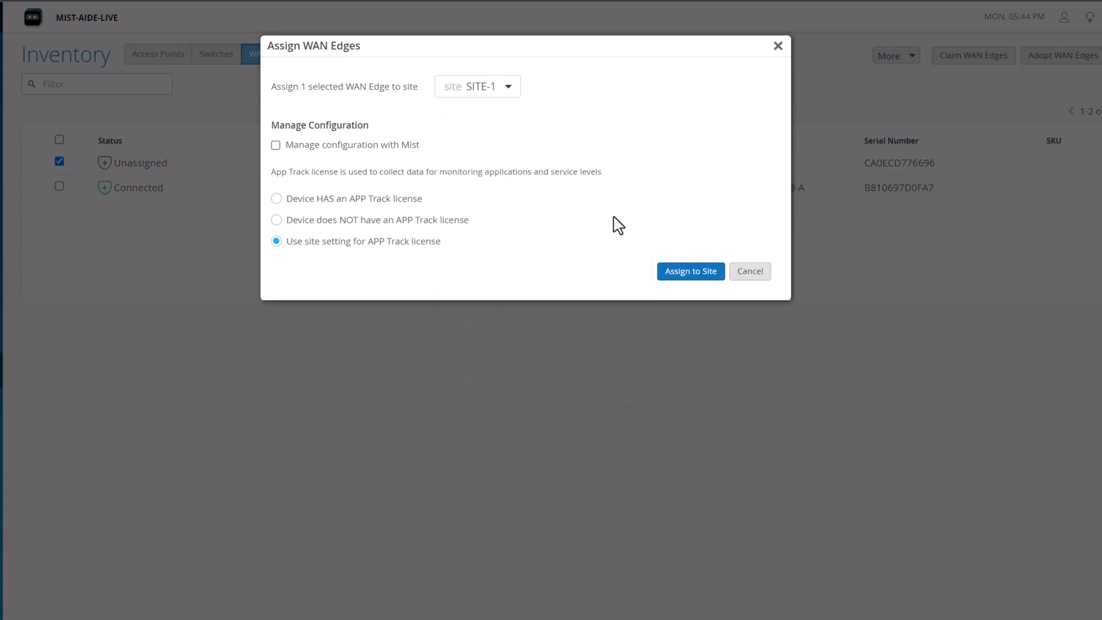
pyautogui.click(701, 273)
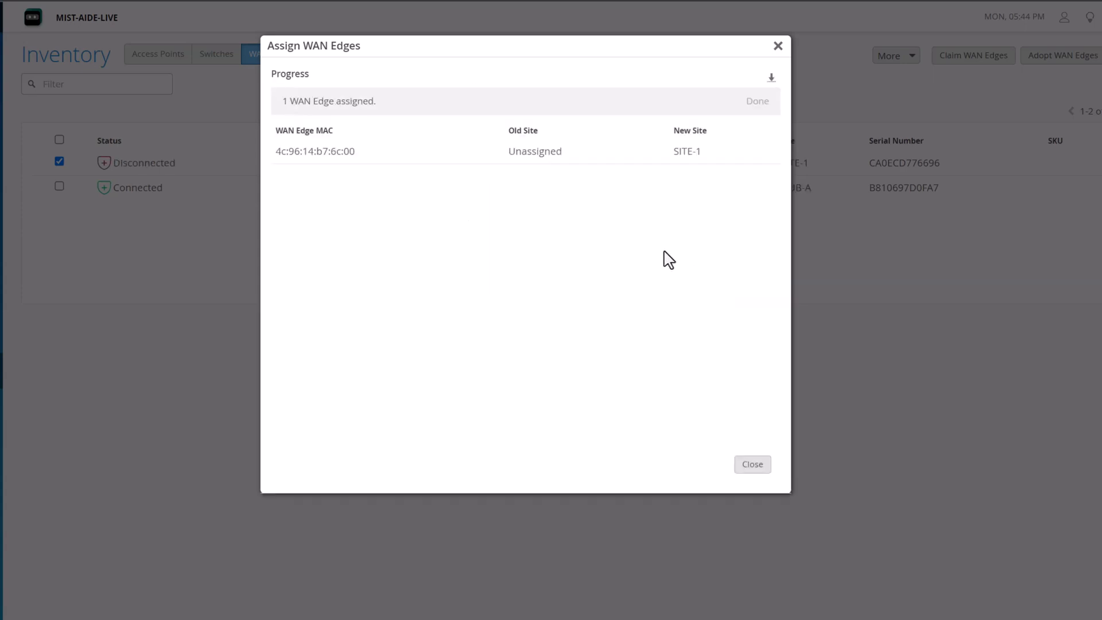
pyautogui.click(752, 465)
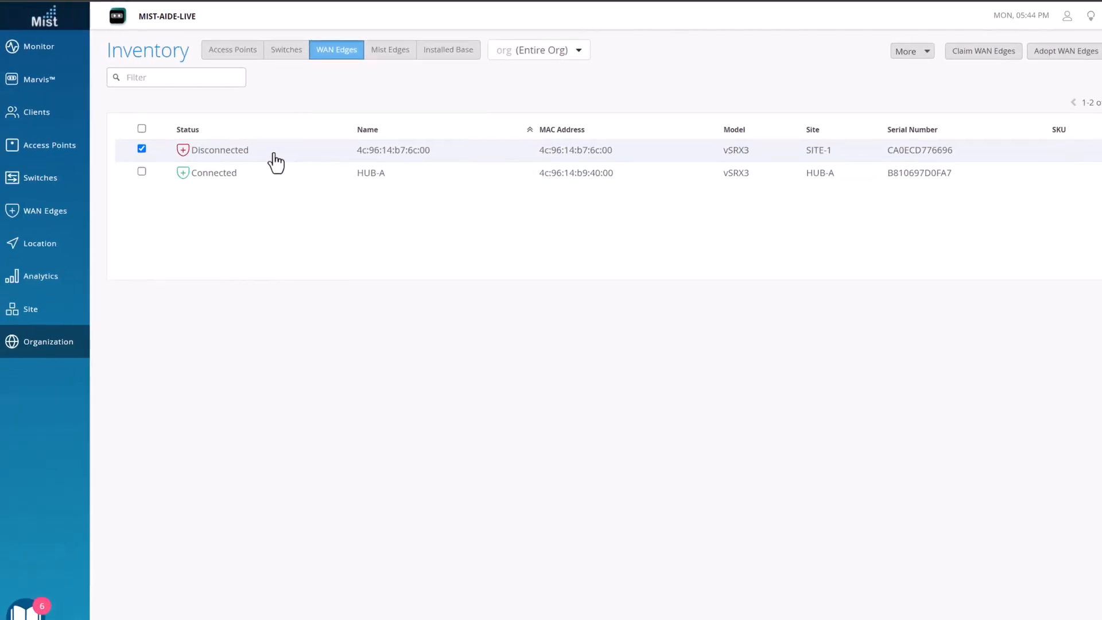
# - Show the WAN Edges of SITE-1 and open the details of the newly assigned device
pyautogui.click(49, 221)
pyautogui.click(305, 51)
pyautogui.click(285, 115)
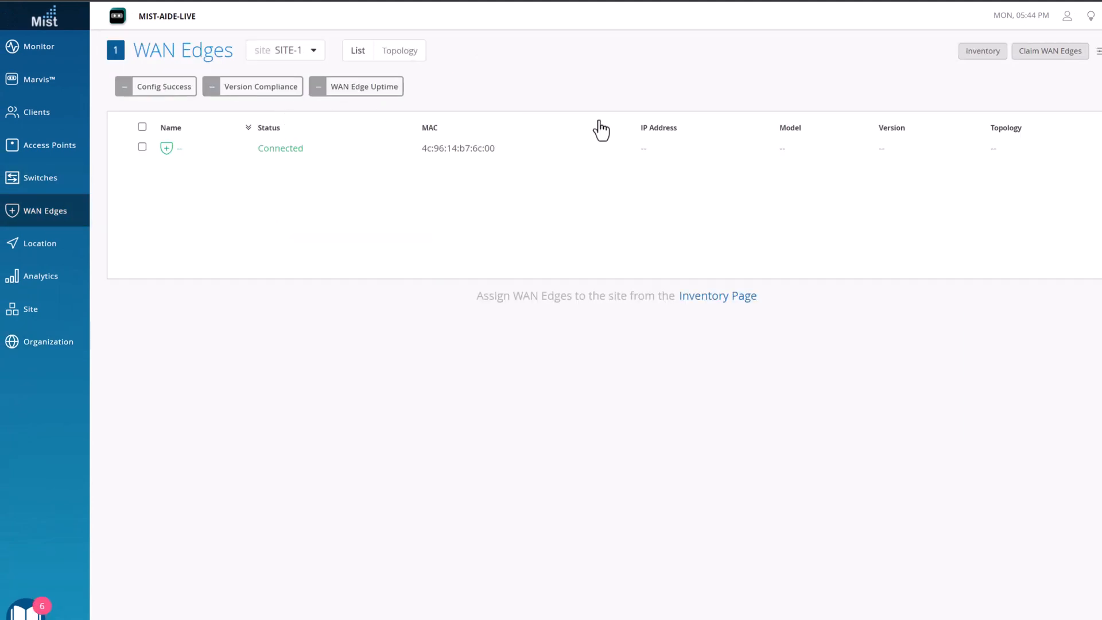
pyautogui.click(286, 150)
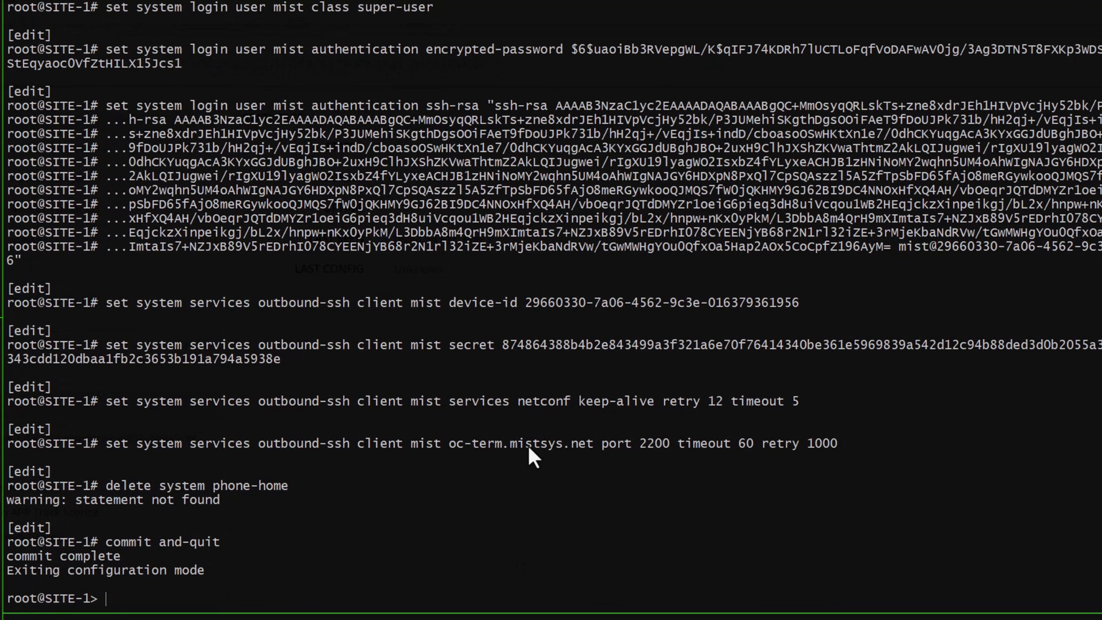
# - In the SITE-1 terminal, check the Mist cloud connection with show system connections | match 2200
pyautogui.press('Return')
pyautogui.press('Return')
pyautogui.press('Return')
pyautogui.write('show system connections | match 2200')
pyautogui.press('Return')
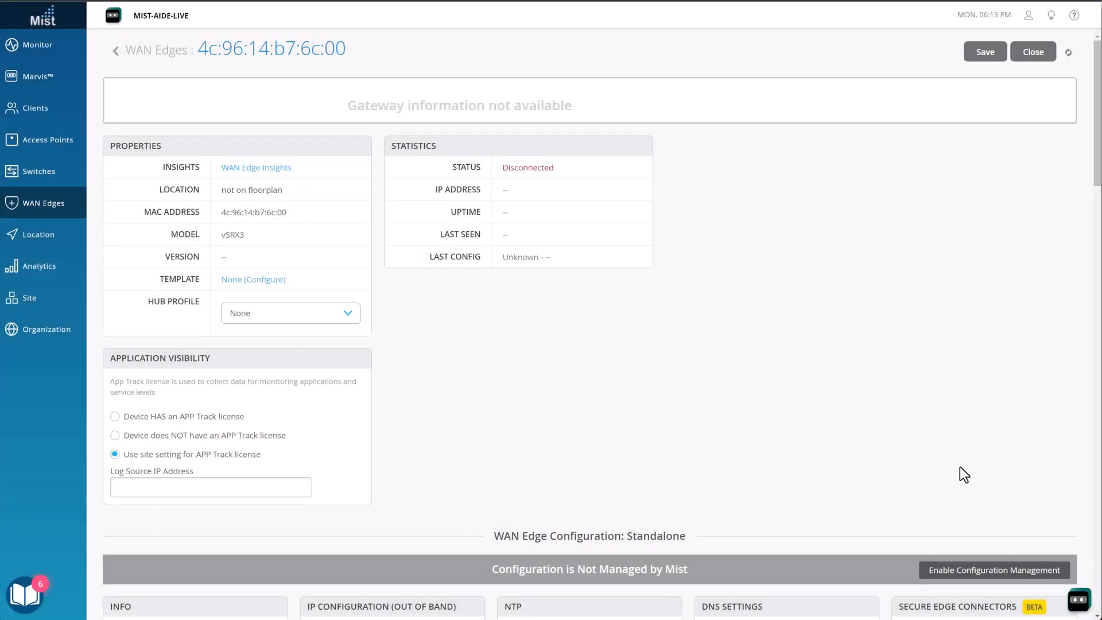
# - Enable Mist configuration management for the newly assigned WAN Edge, name it SITE-1, and save
pyautogui.click(994, 568)
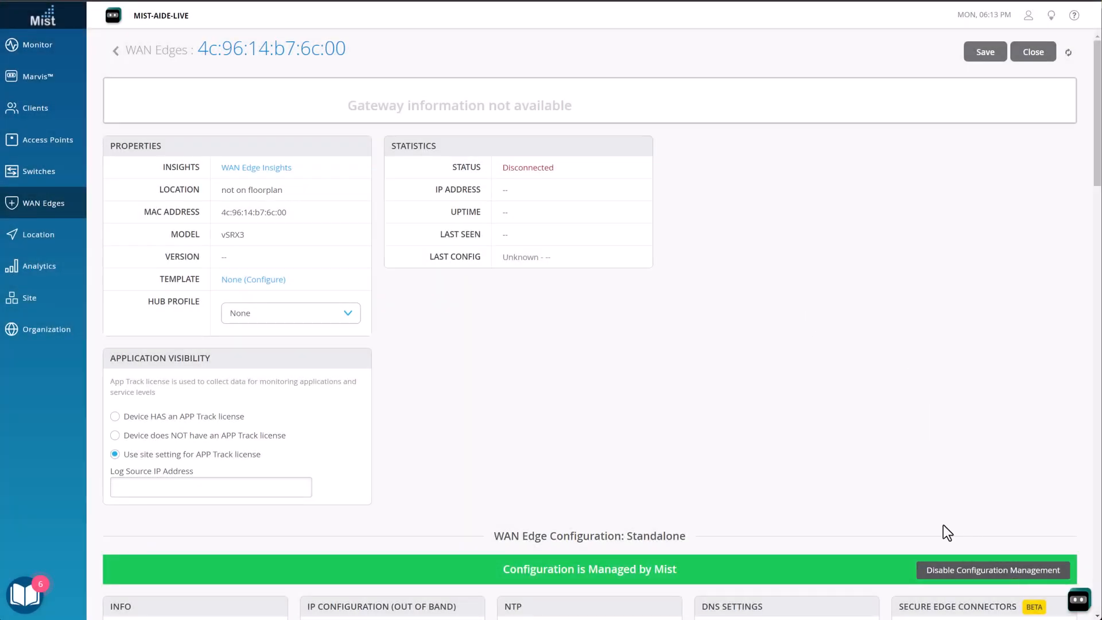
pyautogui.scroll(-3, 943, 524)
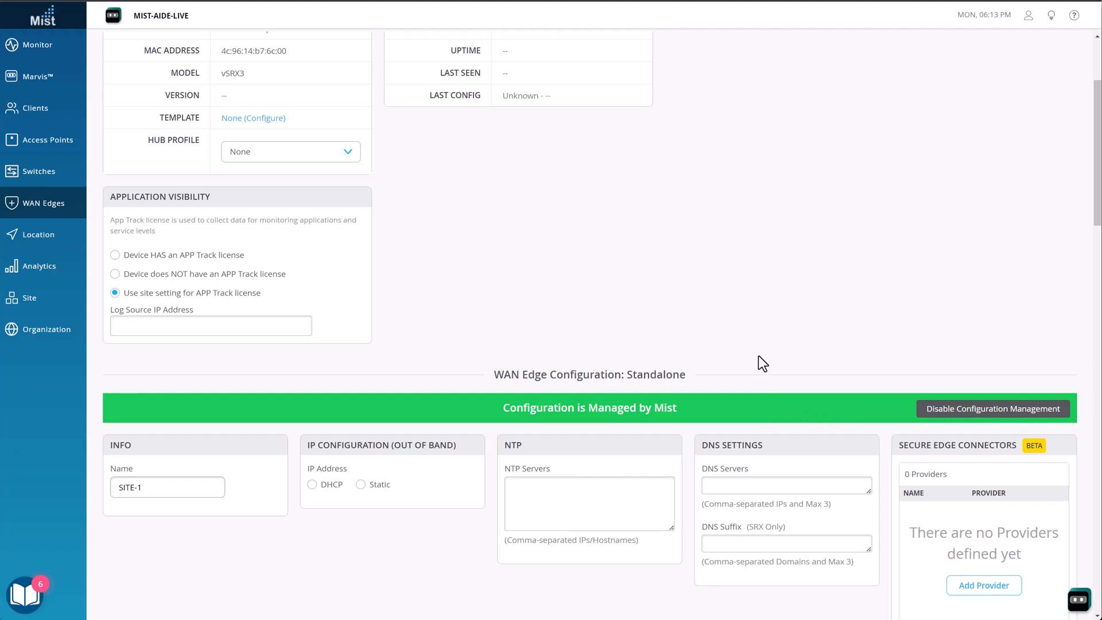
pyautogui.scroll(3, 759, 357)
pyautogui.click(985, 60)
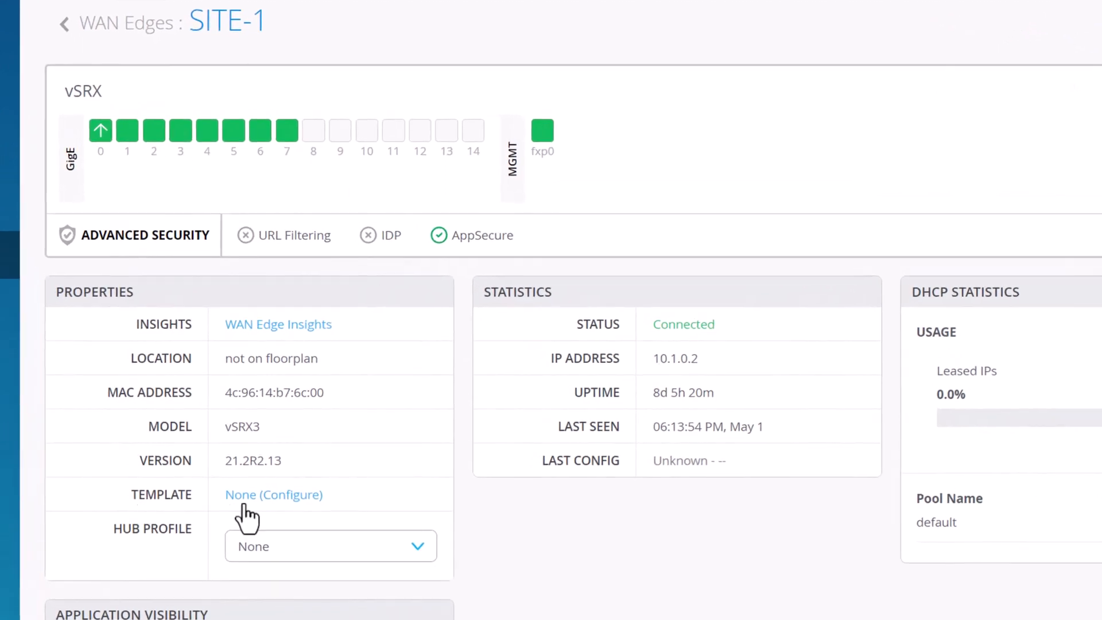
# - Open the SPOKEs WAN Edge template and assign it to the site SITE-1
pyautogui.click(291, 502)
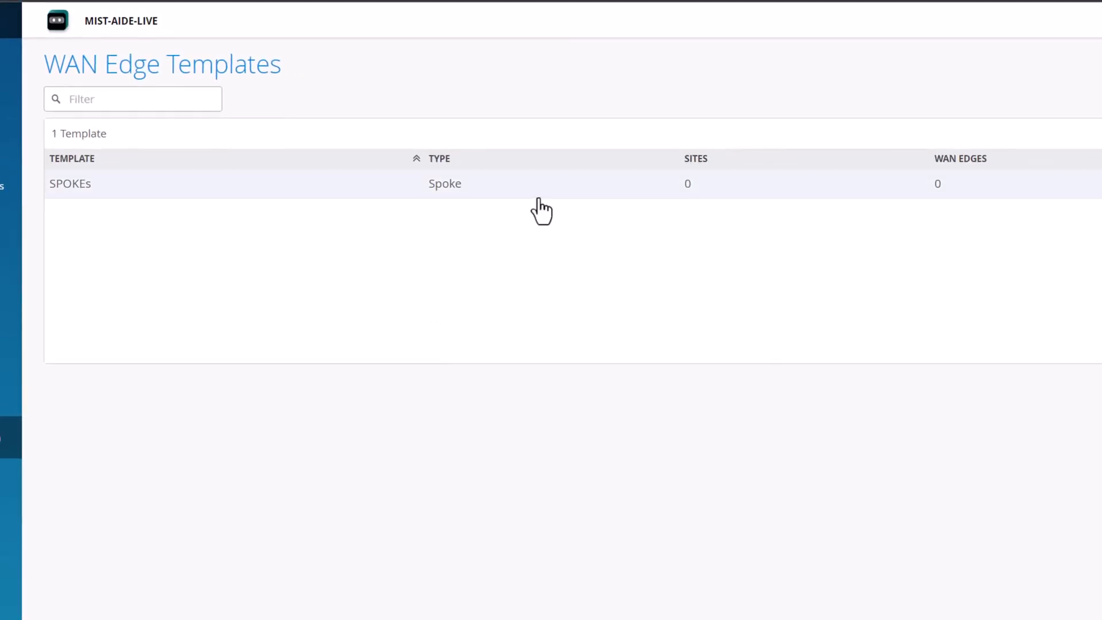
pyautogui.click(541, 209)
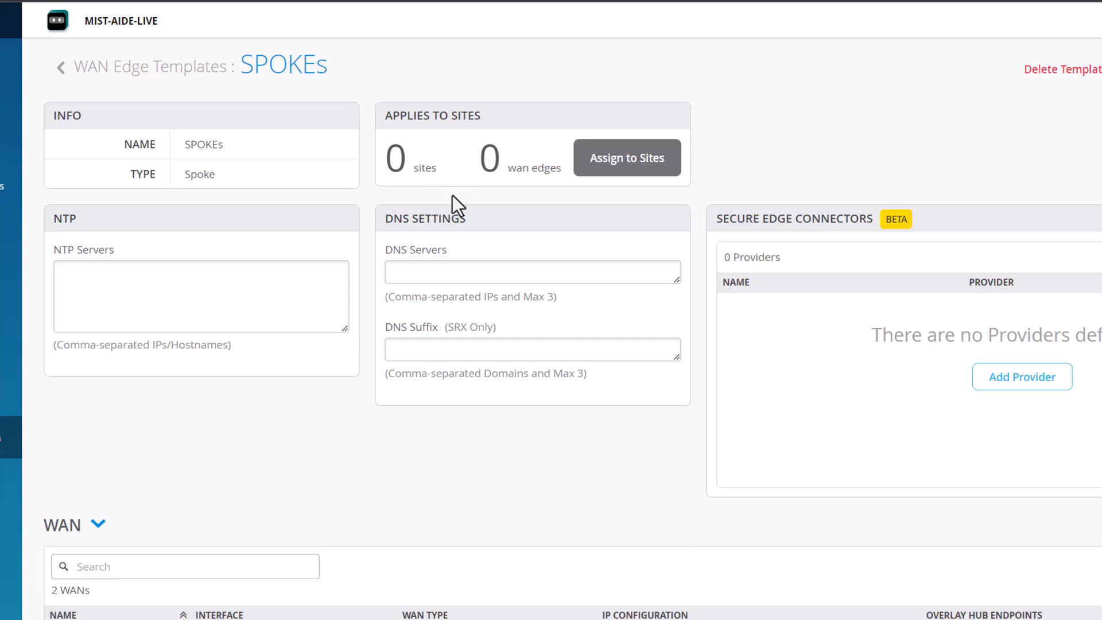
pyautogui.click(639, 166)
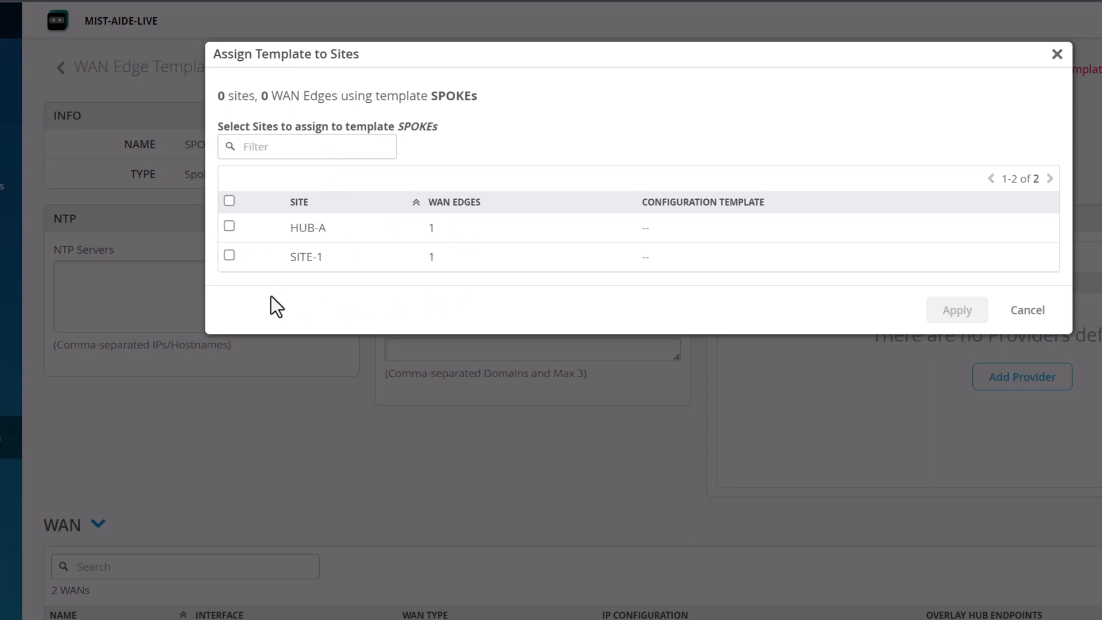
pyautogui.click(229, 256)
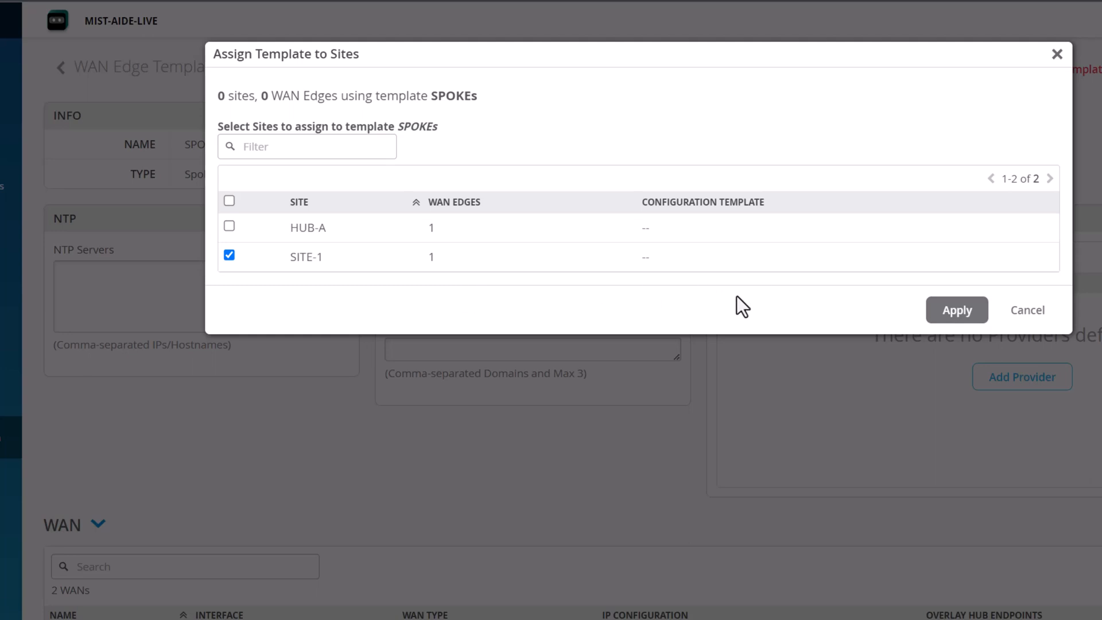
pyautogui.click(969, 317)
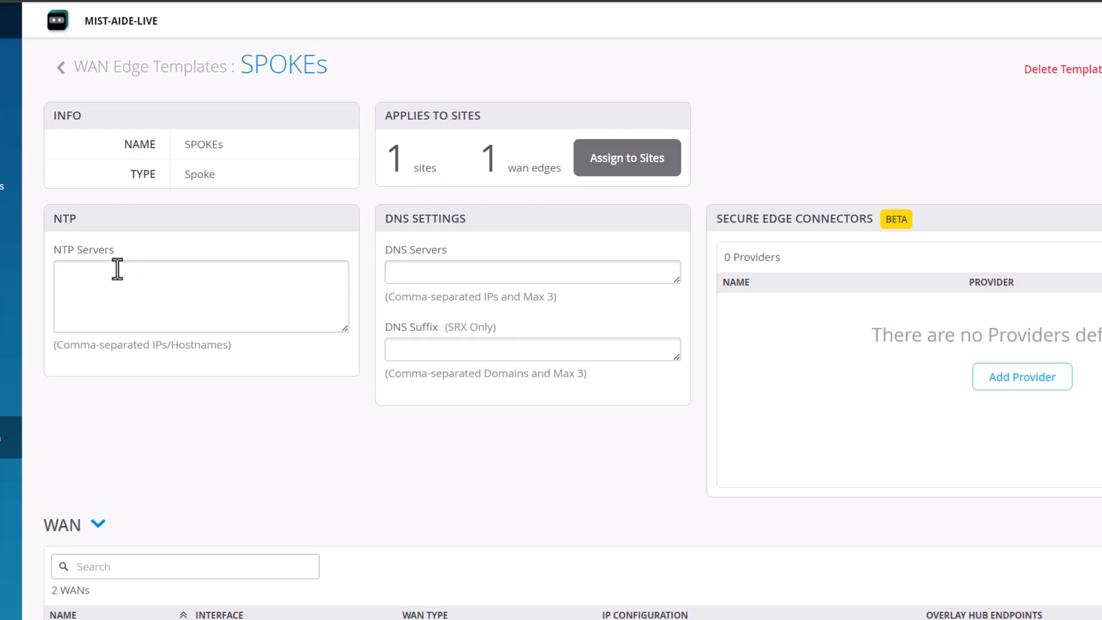
# - Check the WAN Edge status for sites HUB-A and SITE-1, and review the SITE-1 device's details and configuration
pyautogui.click(34, 264)
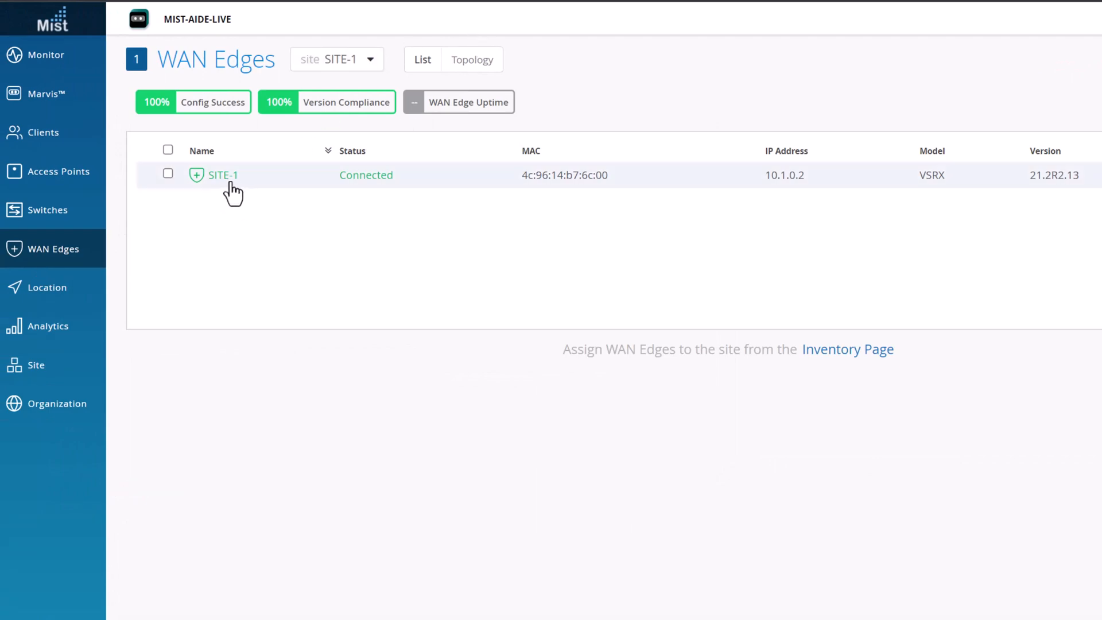
pyautogui.click(356, 60)
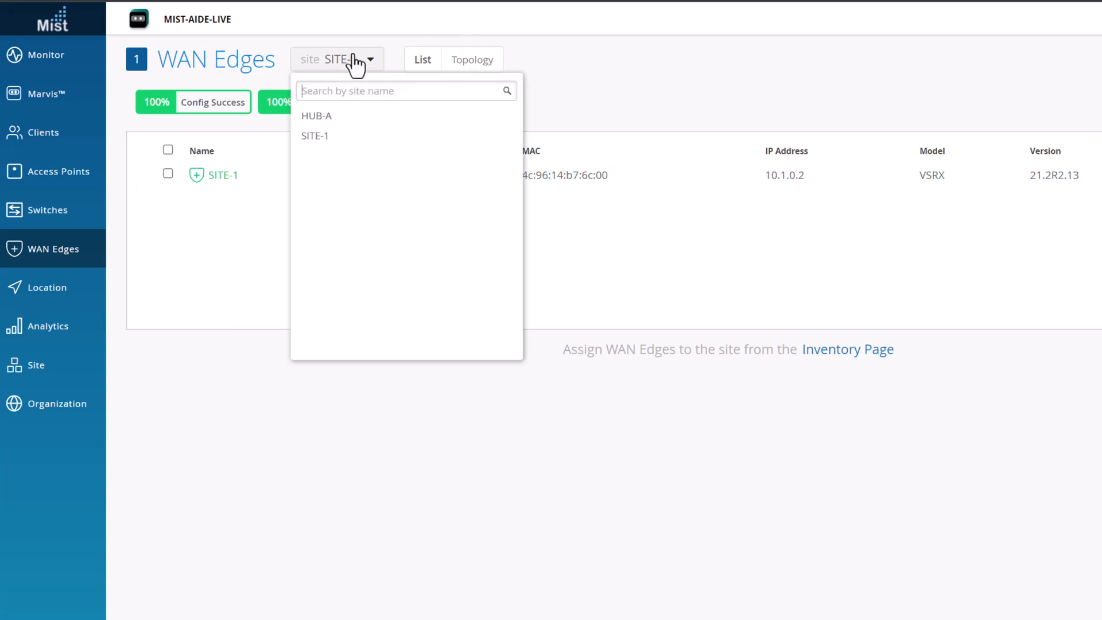
pyautogui.click(329, 116)
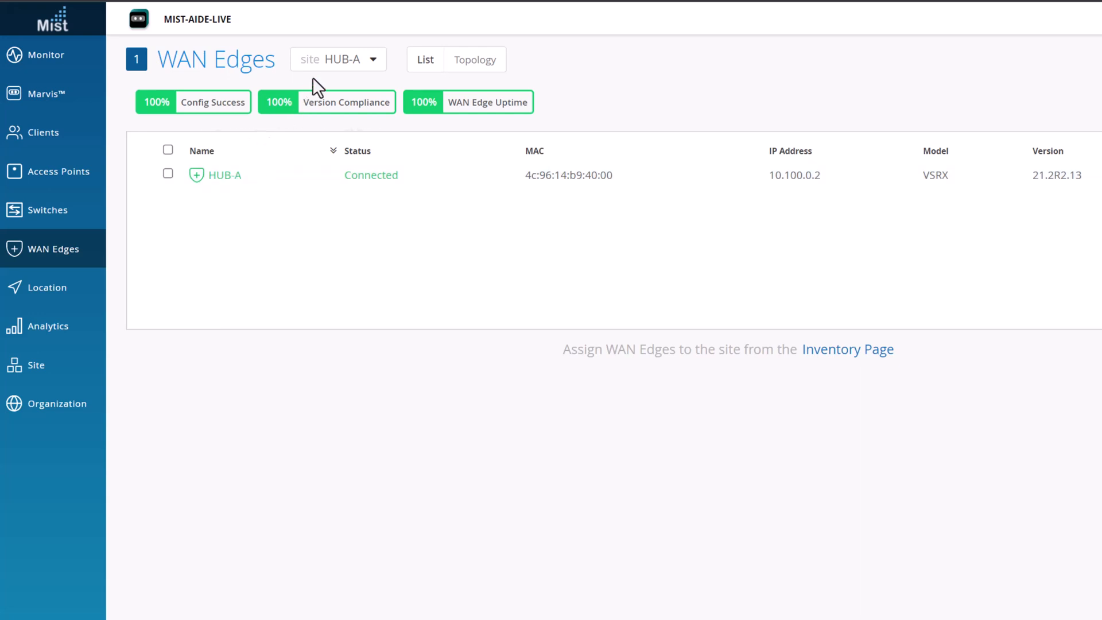
pyautogui.click(348, 61)
pyautogui.click(320, 136)
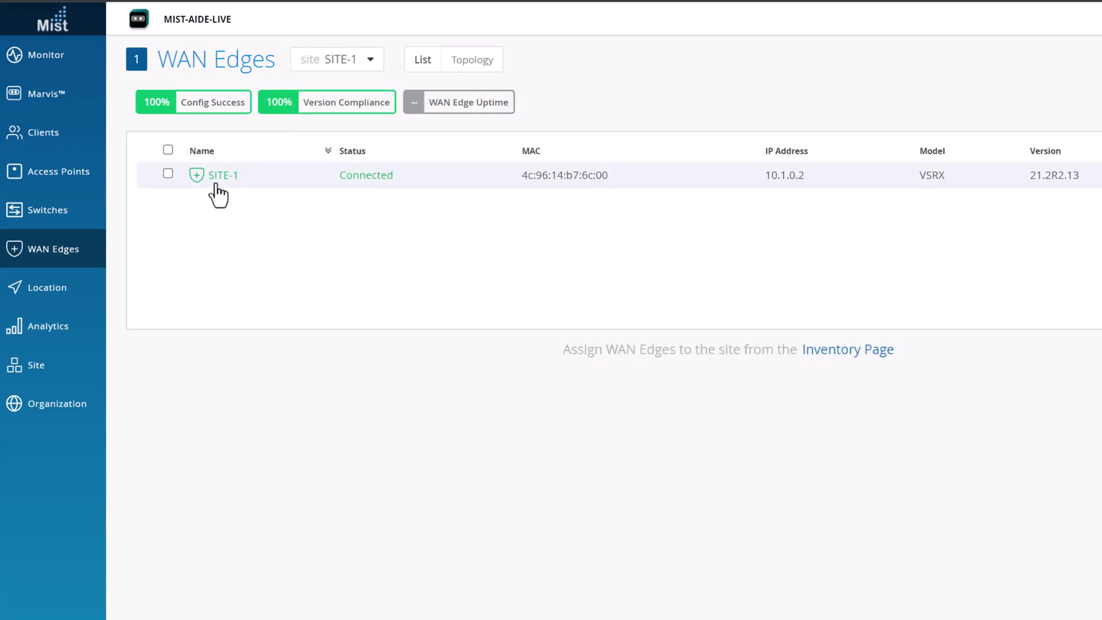
pyautogui.click(211, 176)
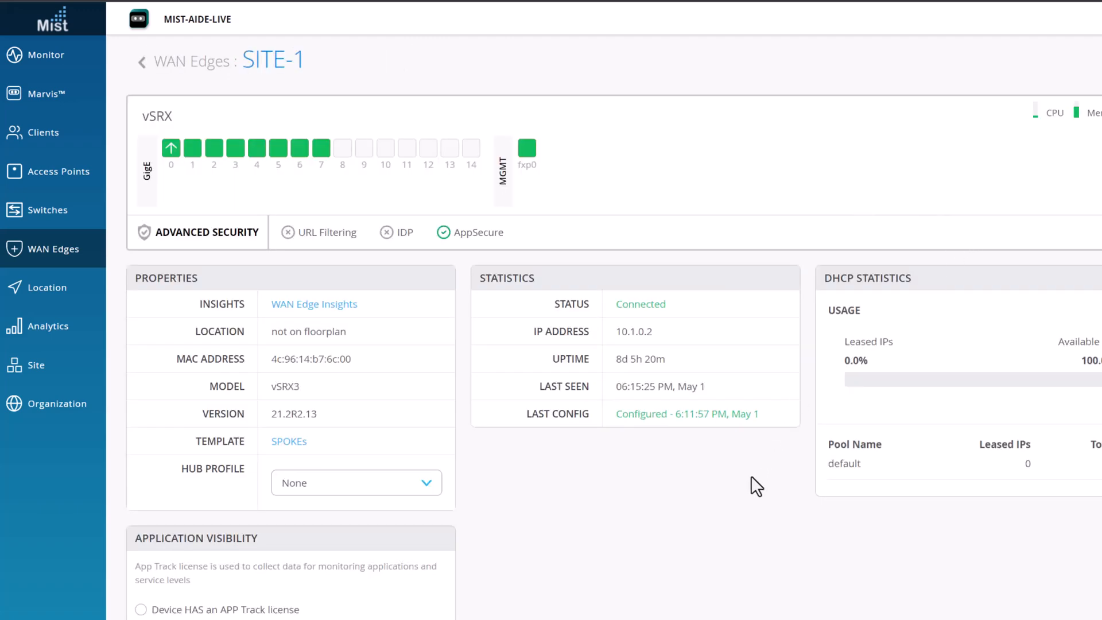
pyautogui.scroll(-10, 693, 550)
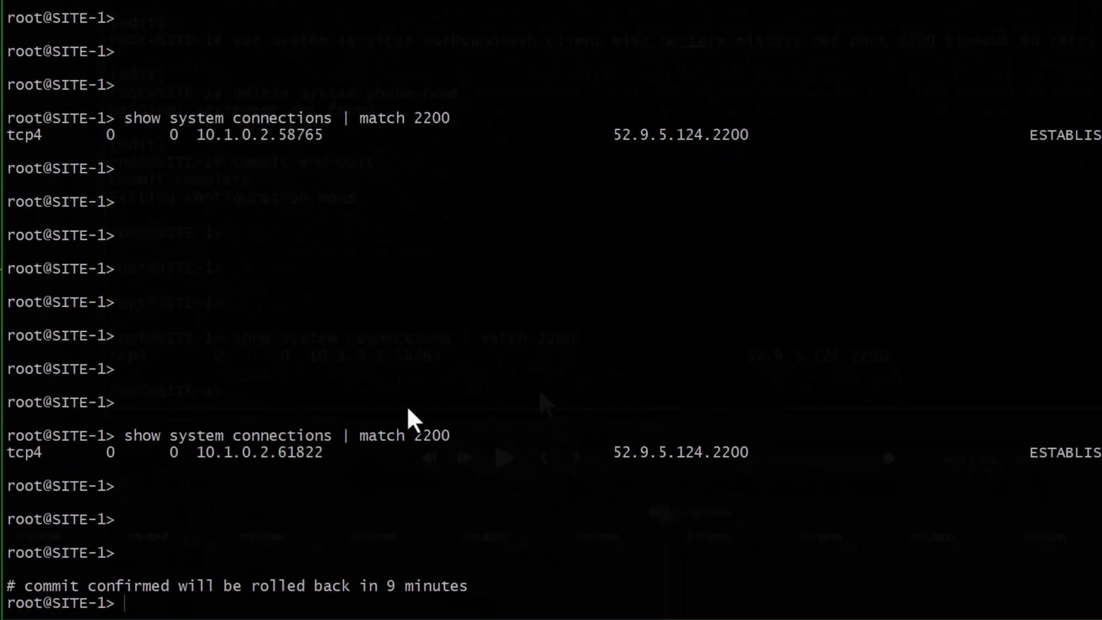
# - In the SITE-1 terminal, list the interfaces with show interfaces terse, and quit the paged output
pyautogui.press('Return')
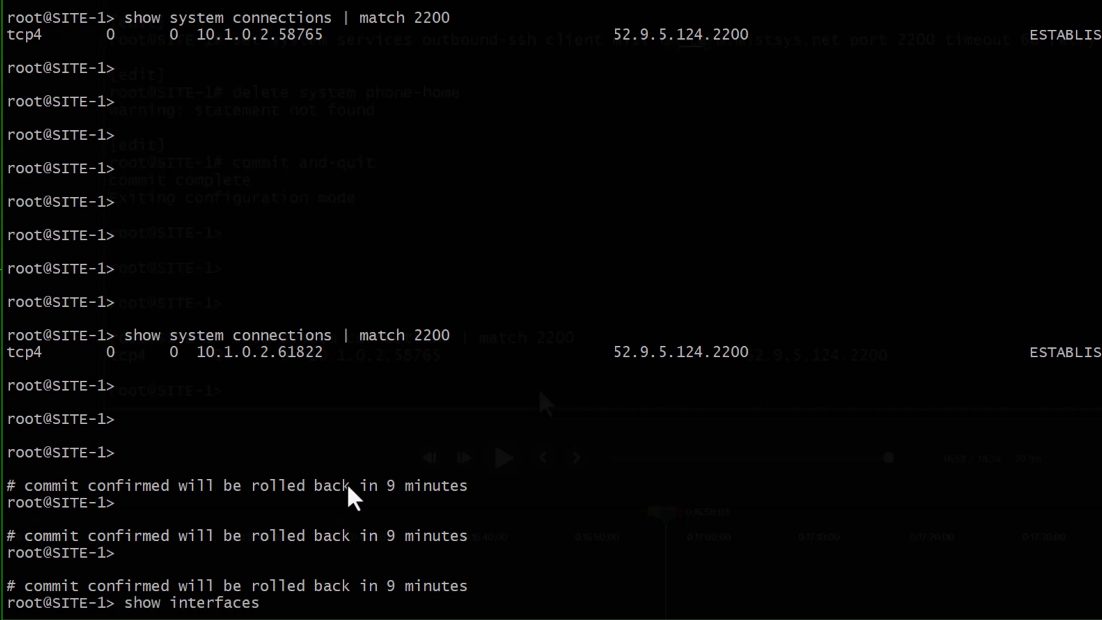
pyautogui.press('Return')
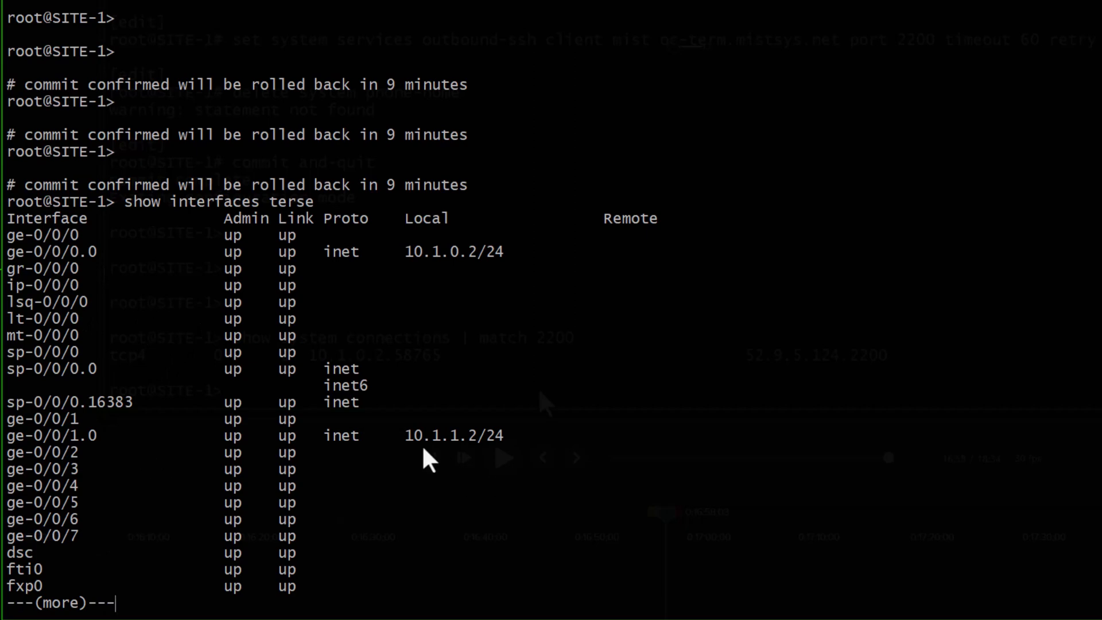
pyautogui.press('q')
pyautogui.press('Return')
pyautogui.press('Return')
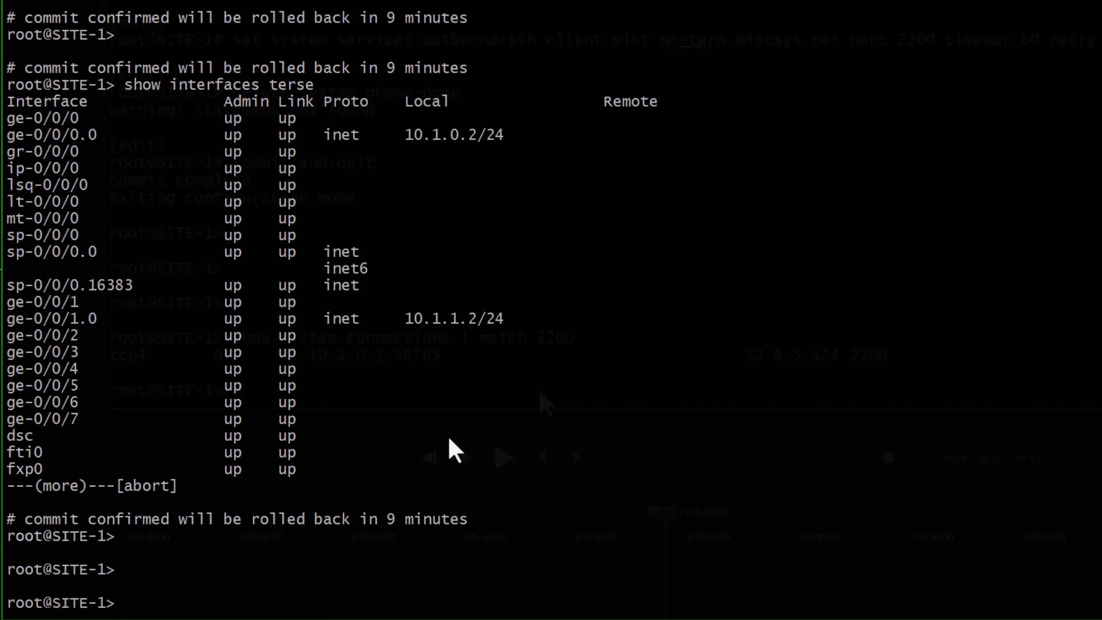
# - Check SITE-1 for IKE security associations with show security ike sa, repeating the command once
pyautogui.write('curity ike s')
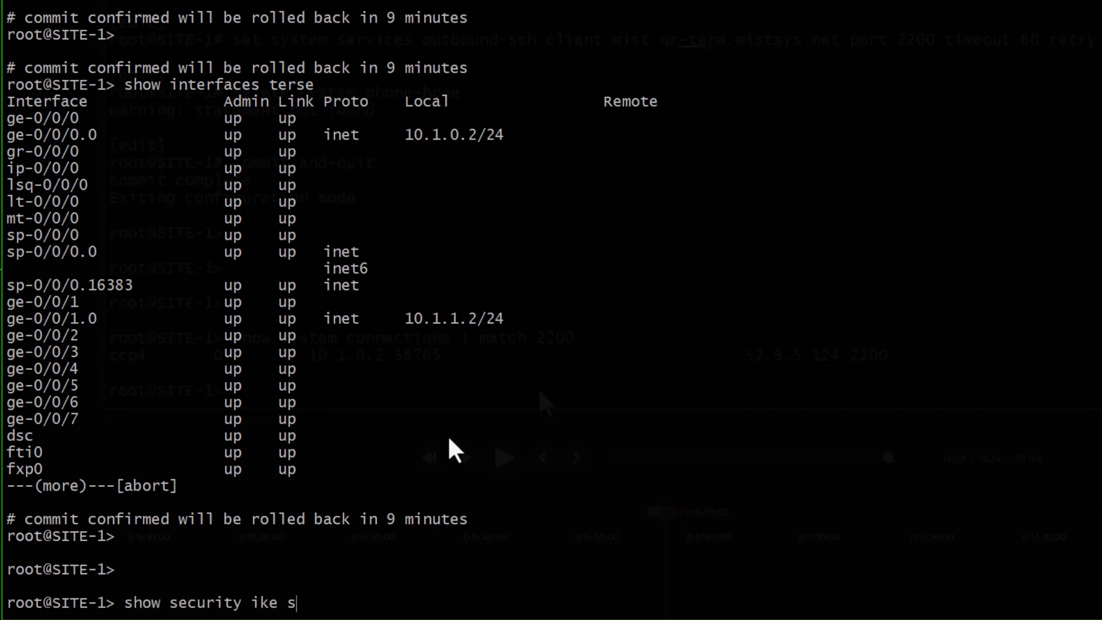
pyautogui.write('a')
pyautogui.press('Return')
pyautogui.press('Up')
pyautogui.press('Return')
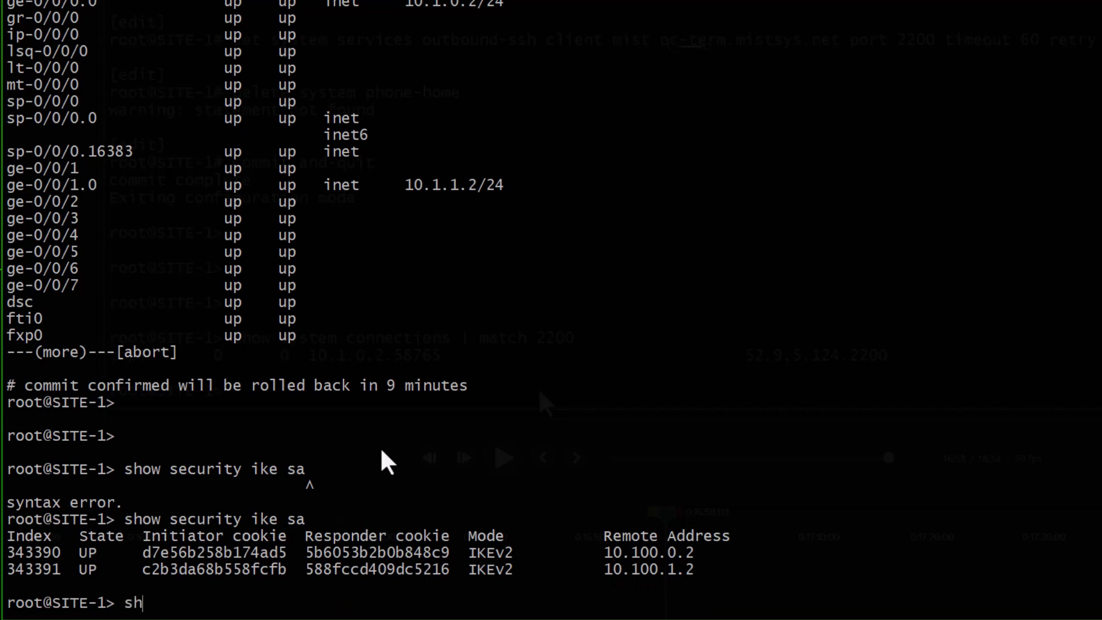
# - Check SITE-1 for IPsec security associations with show security ipsec sa
pyautogui.write('security ikop')
pyautogui.press('Return')
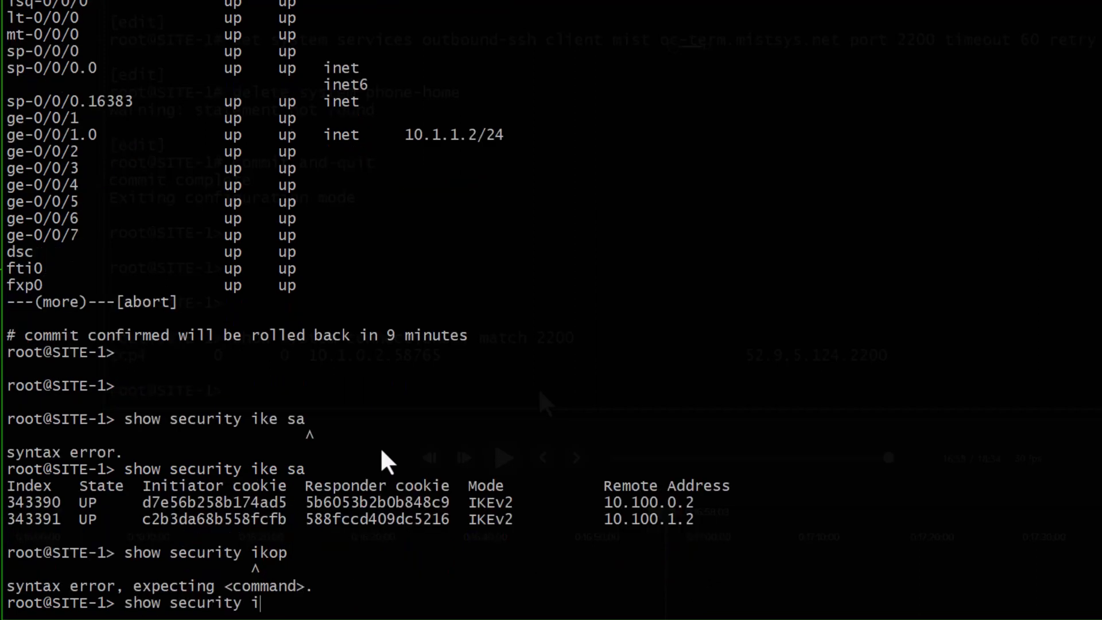
pyautogui.write('psec sa')
pyautogui.press('Return')
pyautogui.press('Return')
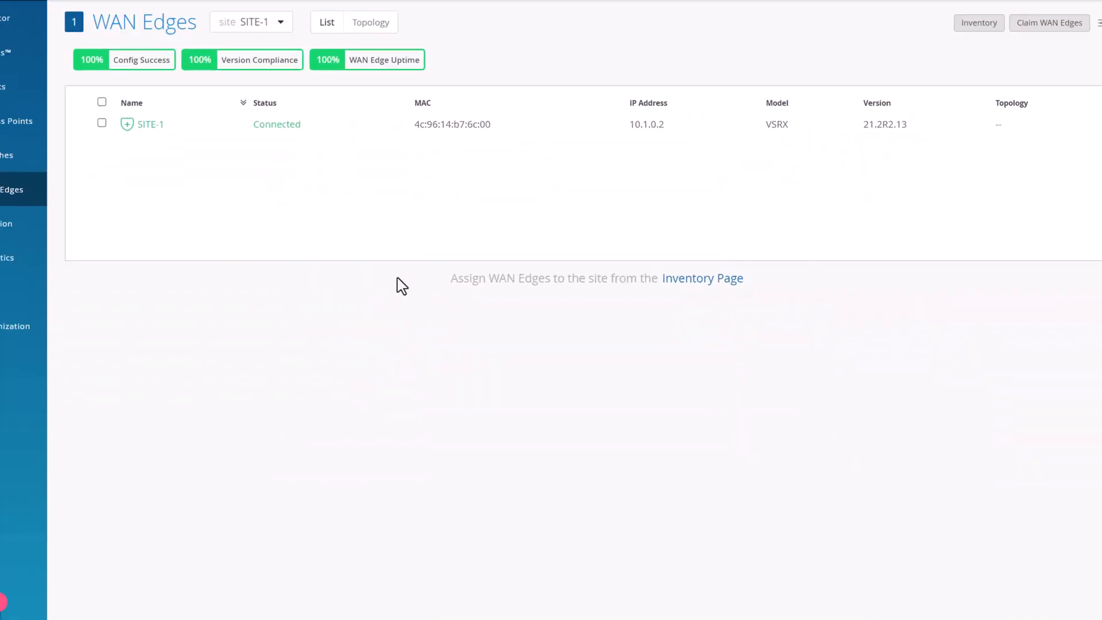
# - Open the WAN Edge Insights of the SITE-1 device and examine its overlay tunnels and BGP neighbor summary
pyautogui.click(227, 151)
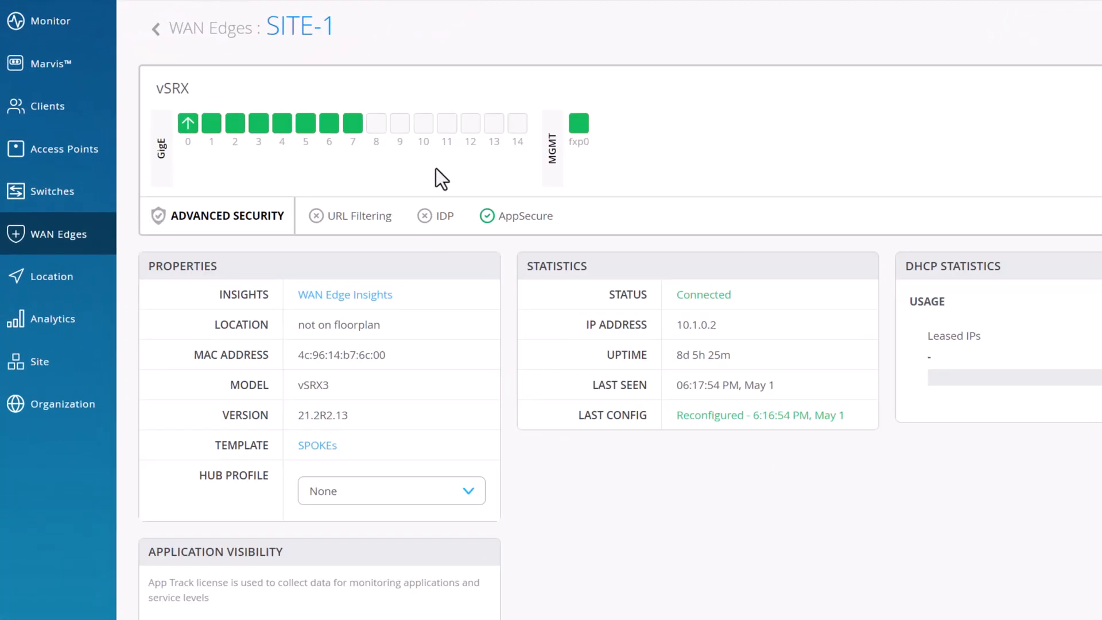
pyautogui.click(352, 313)
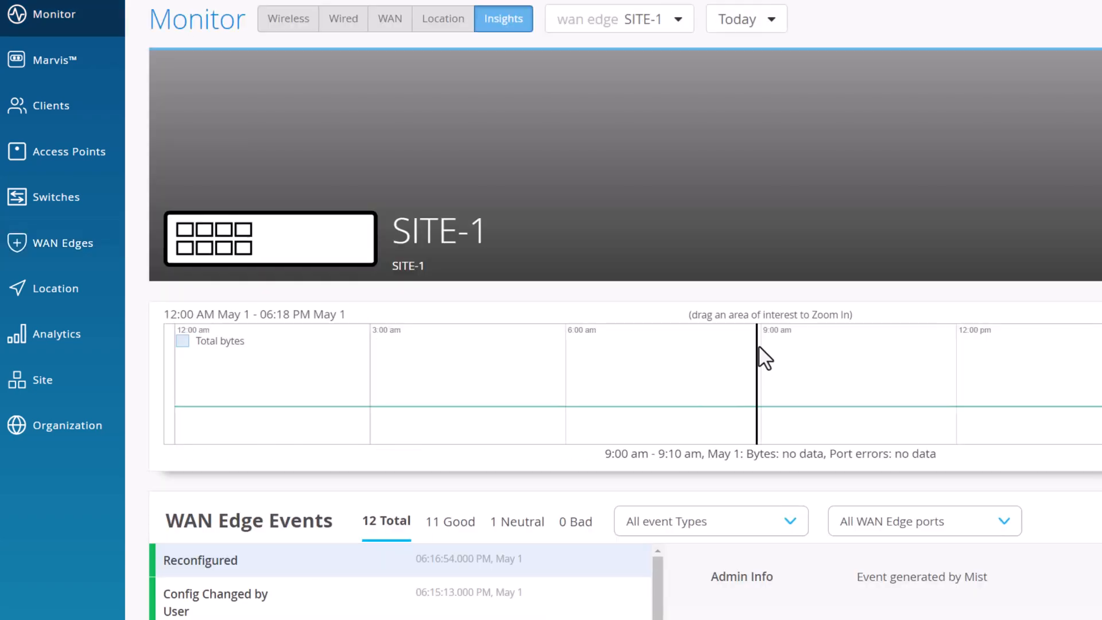
pyautogui.scroll(-5, 840, 437)
pyautogui.scroll(-4, 838, 350)
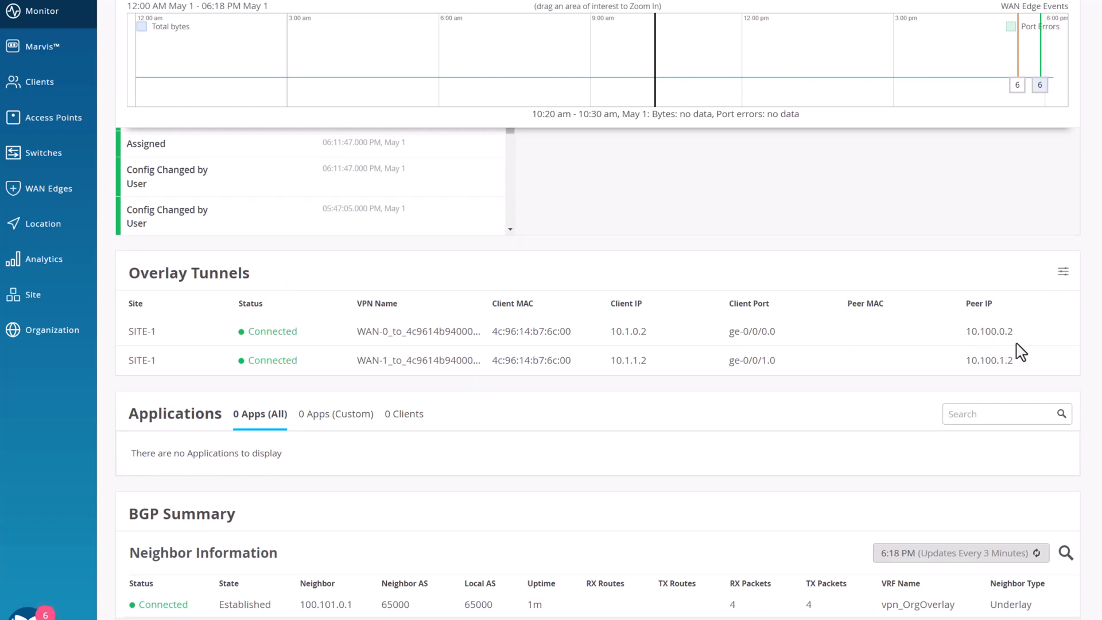
pyautogui.scroll(-2, 844, 367)
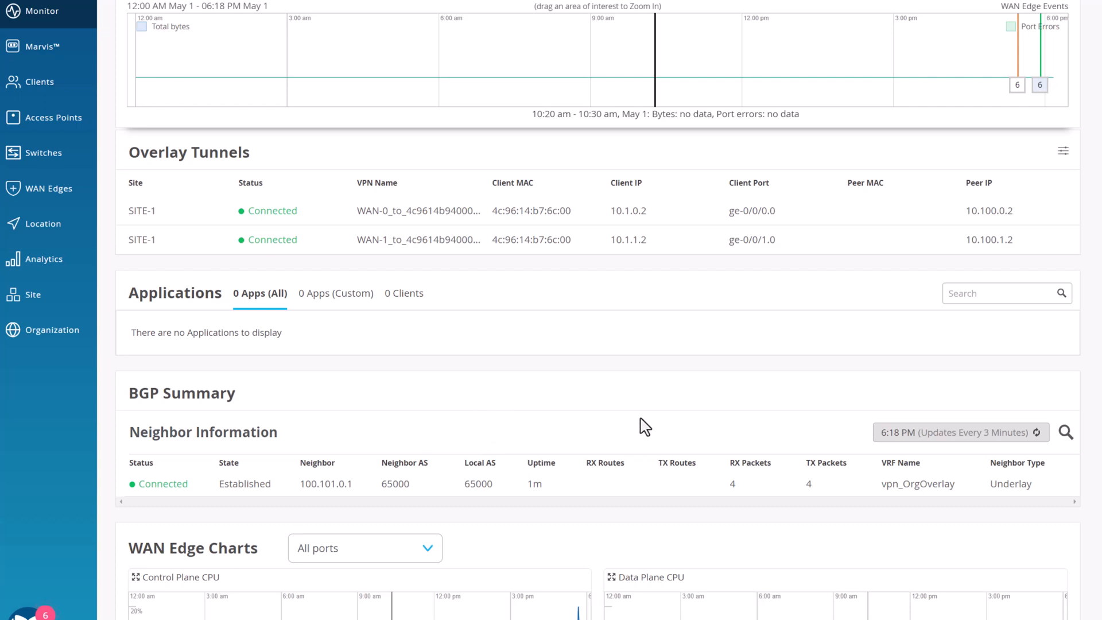
# - Review the WAN Edge charts, including IPsec traffic, and the current WAN Edge properties on the SITE-1 insights page
pyautogui.scroll(-10, 540, 450)
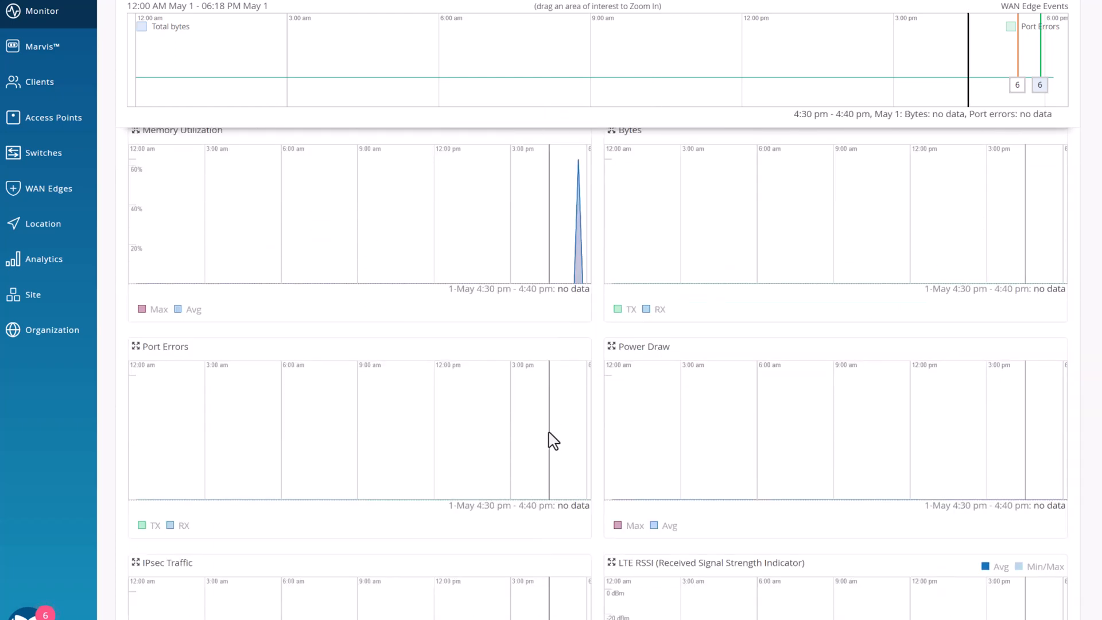
pyautogui.scroll(-5, 553, 441)
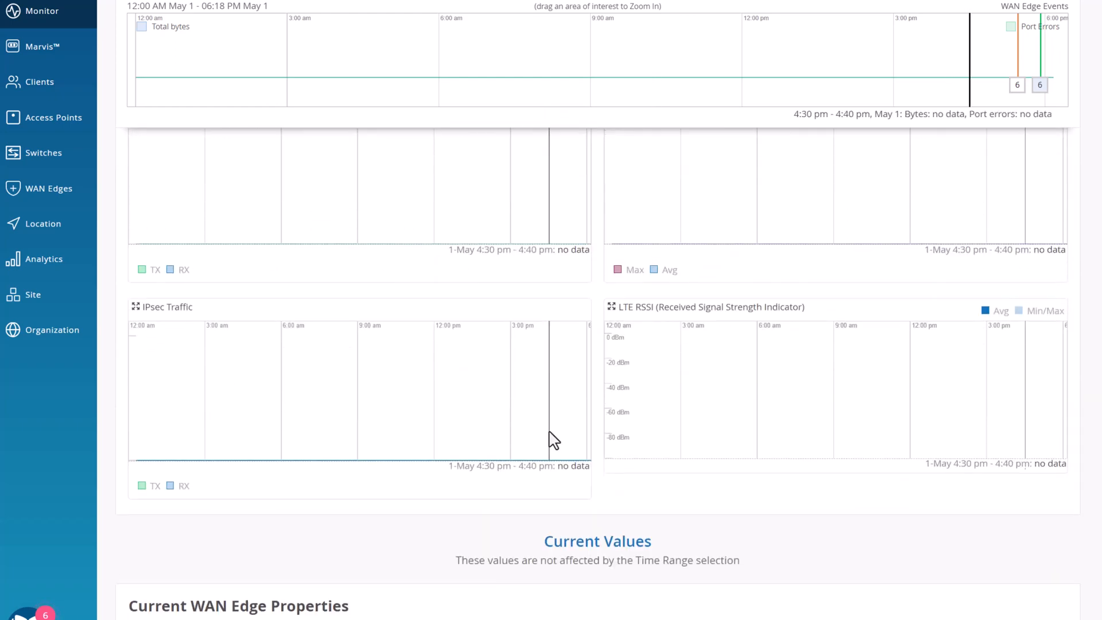
pyautogui.scroll(-3, 552, 441)
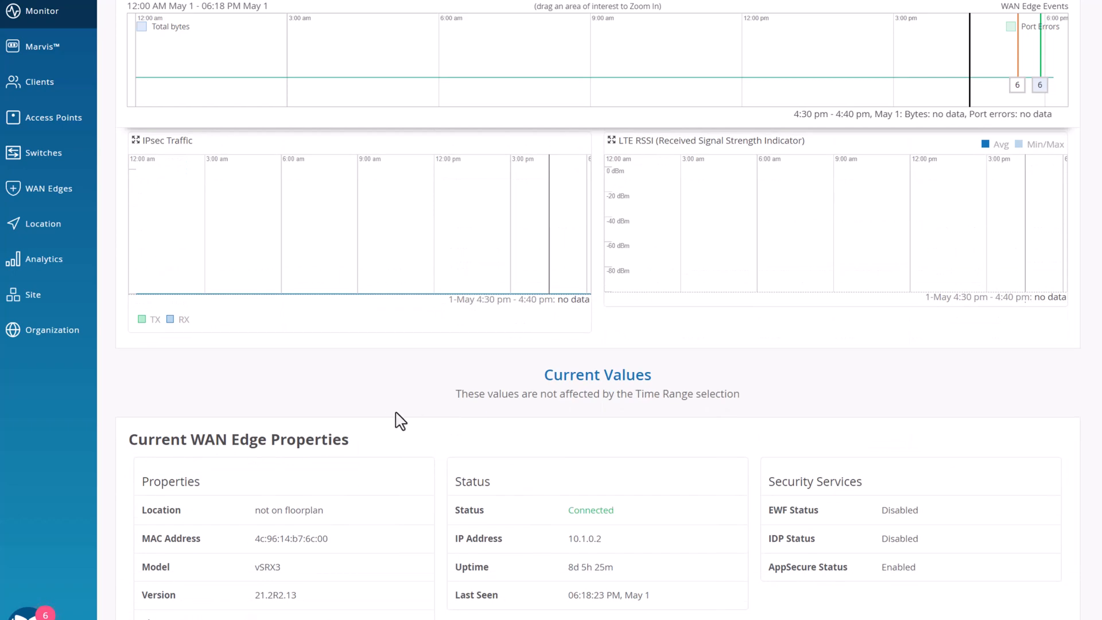
pyautogui.scroll(20, 382, 414)
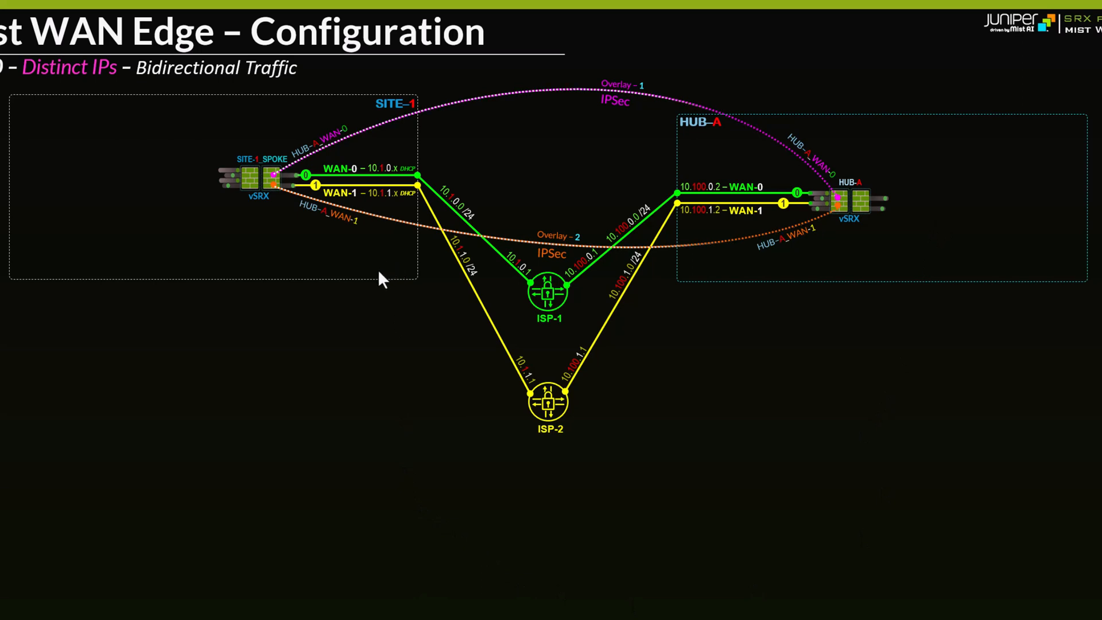
pyautogui.click(321, 324)
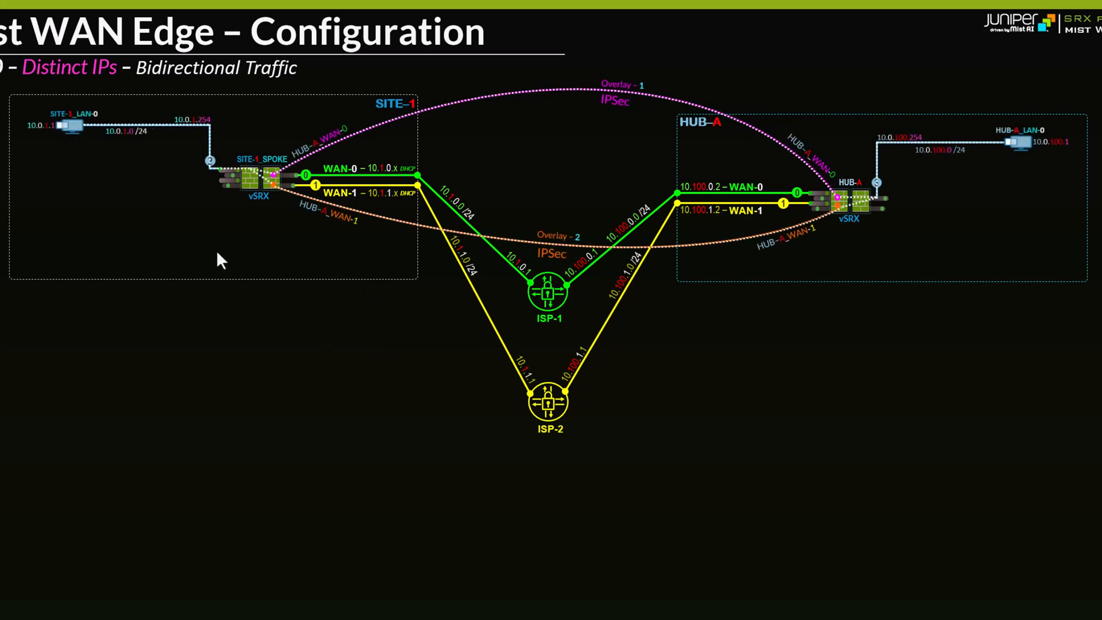